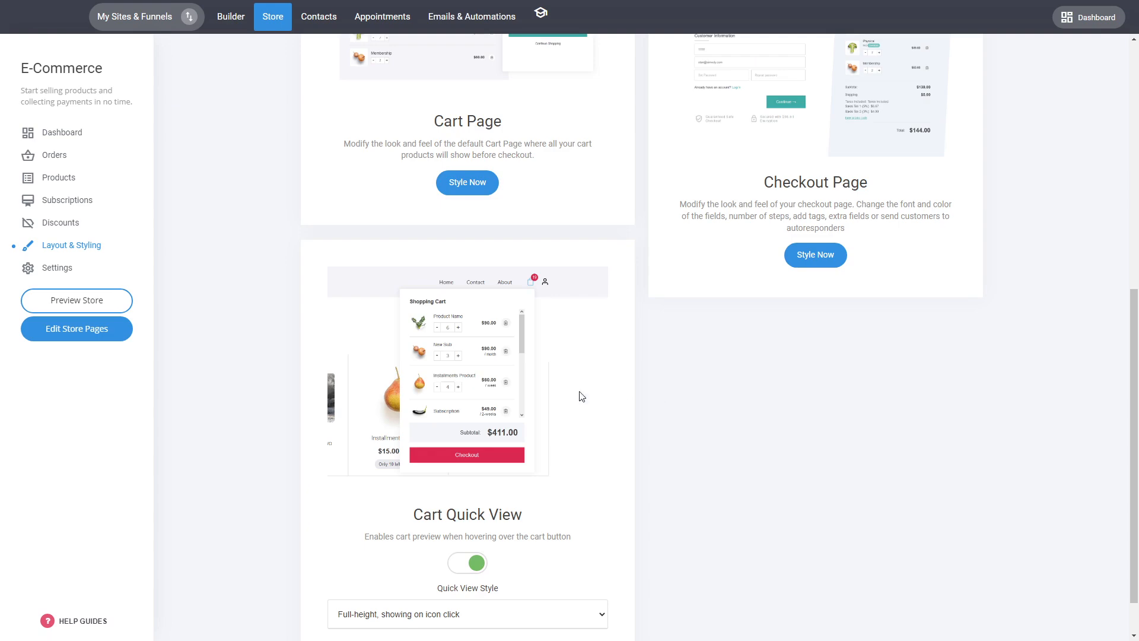
# Open the product page layout styling and select the store product block to edit its settings
pyautogui.scroll(8, 661, 539)
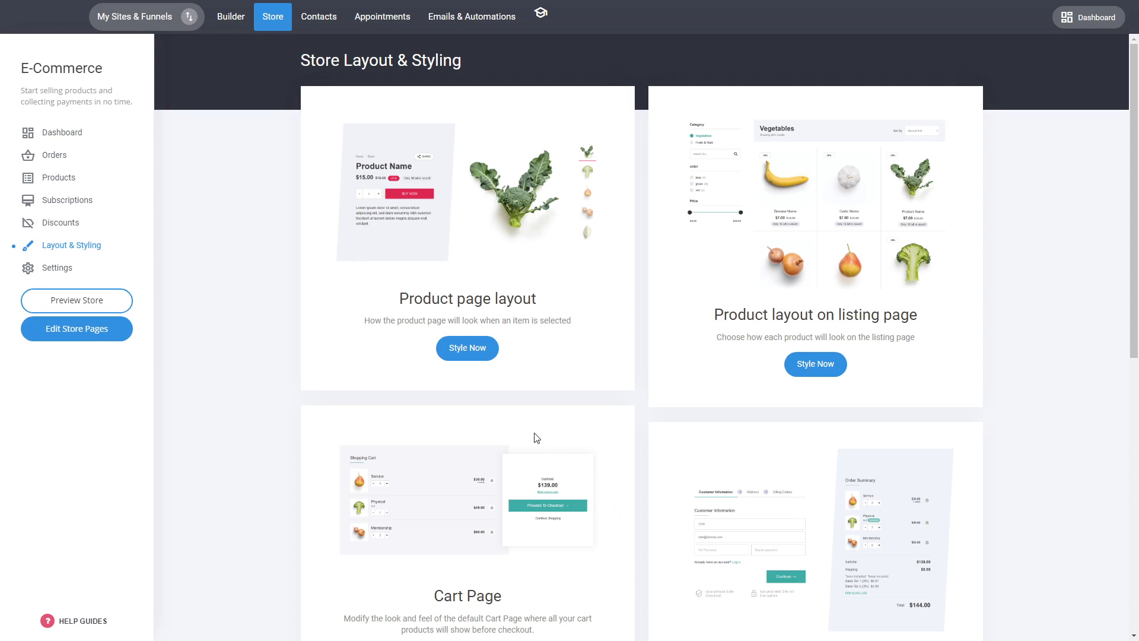
pyautogui.click(477, 352)
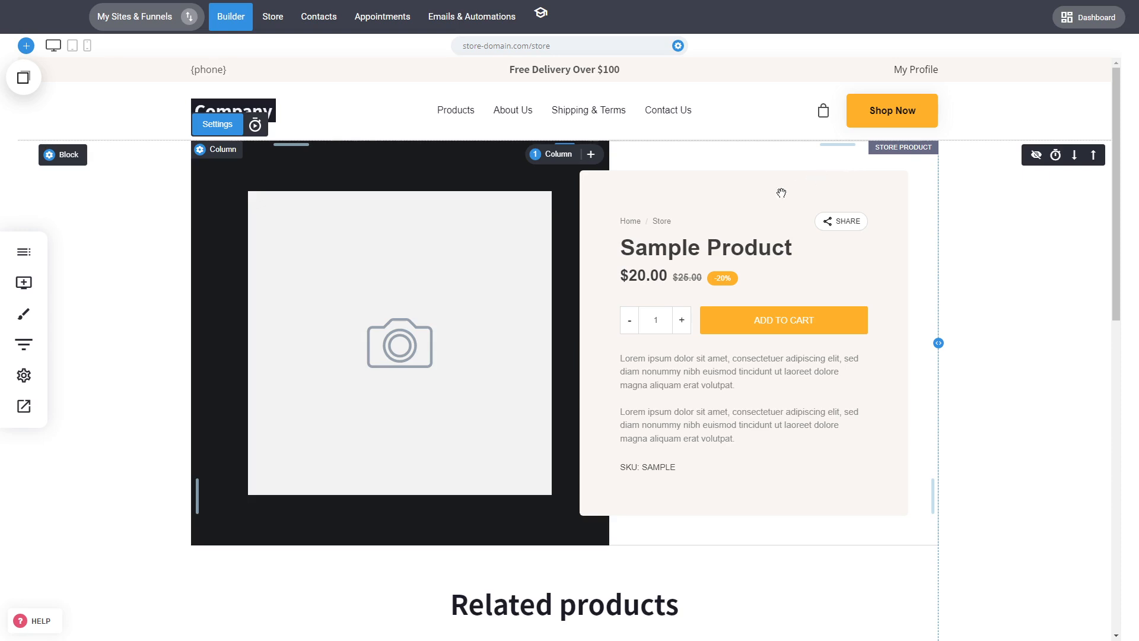
pyautogui.click(503, 299)
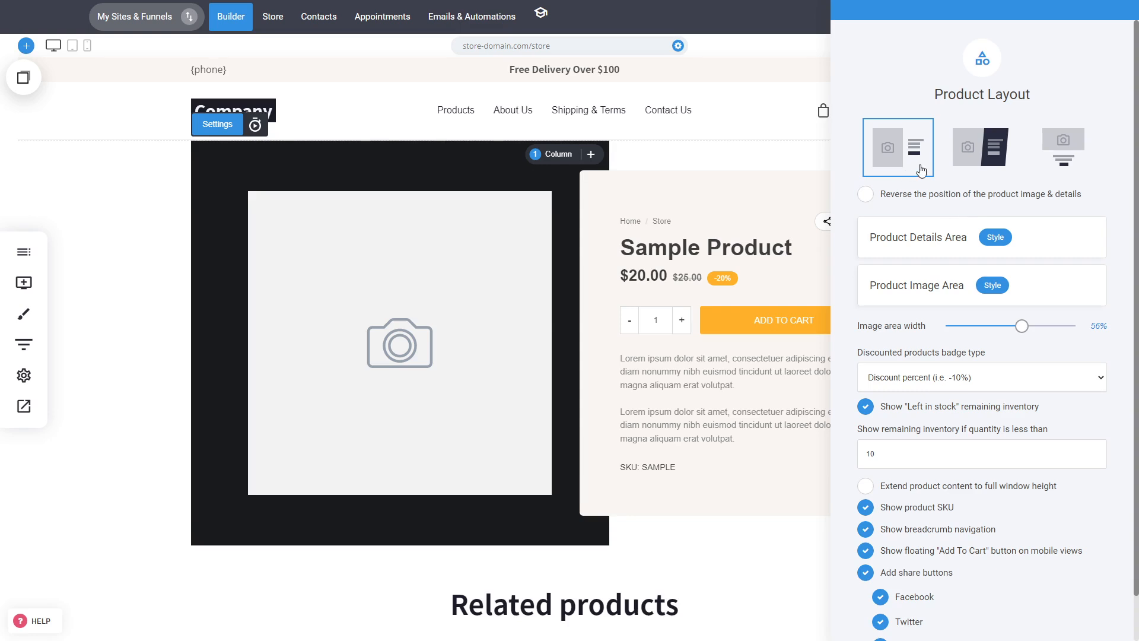
# Try the other product layouts and the reversed image position, returning to the original side-by-side layout
pyautogui.click(971, 170)
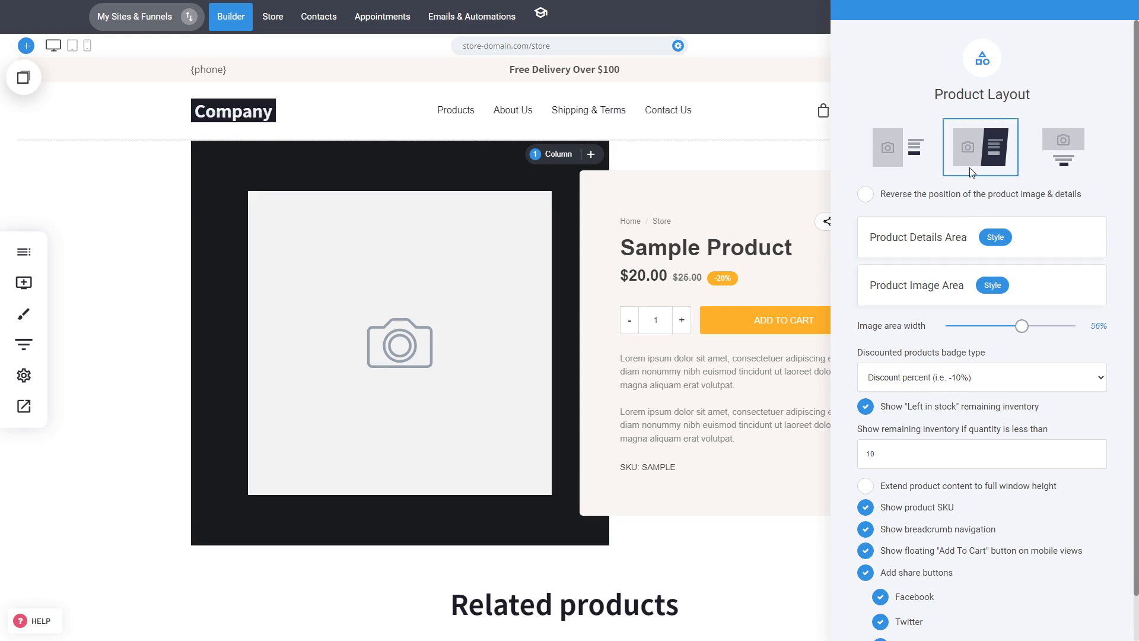
pyautogui.click(932, 163)
pyautogui.click(1068, 163)
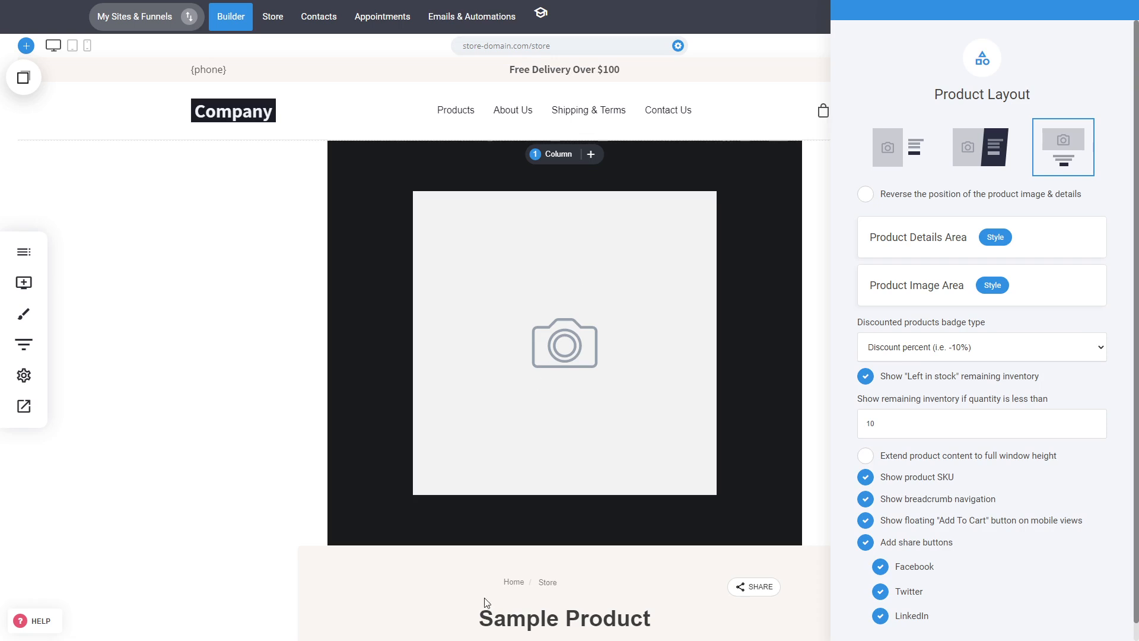
pyautogui.click(919, 164)
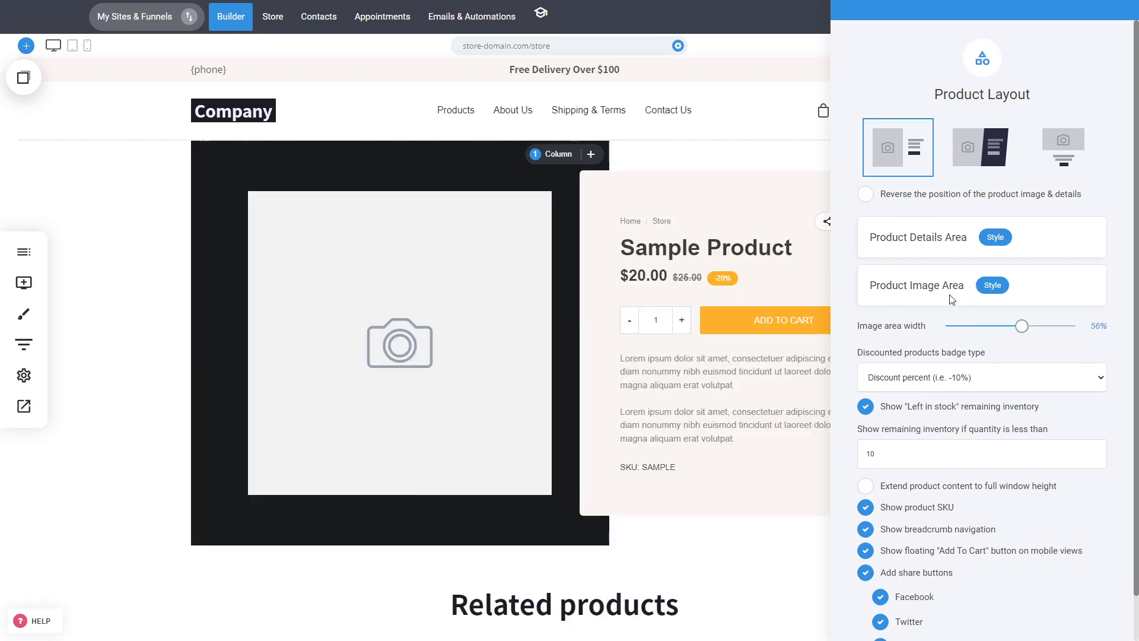
pyautogui.click(922, 200)
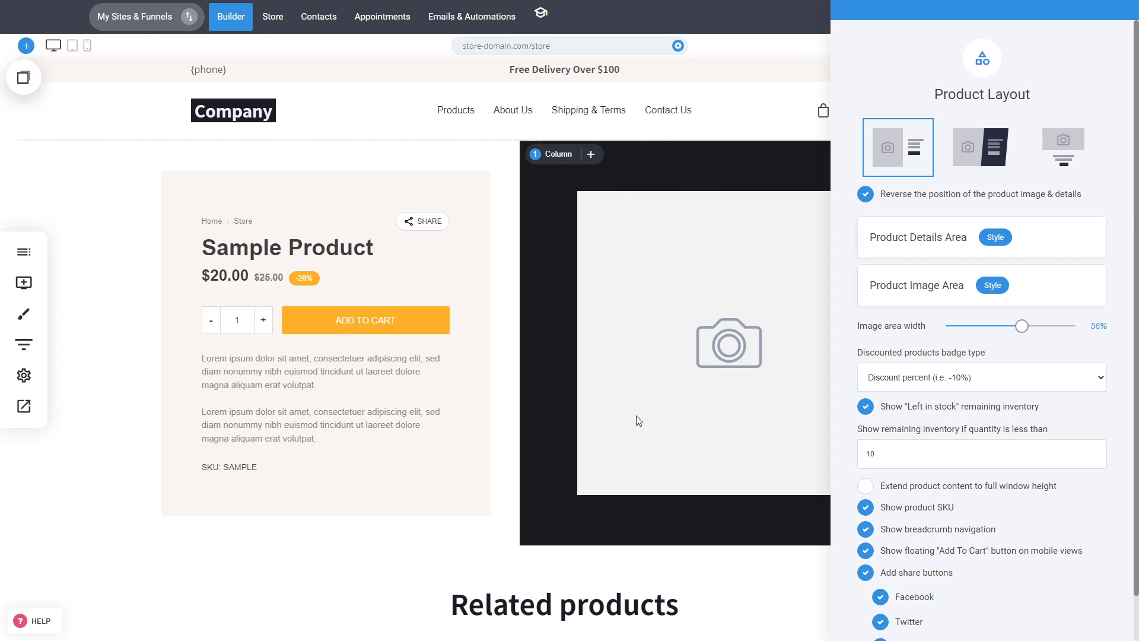
pyautogui.click(946, 200)
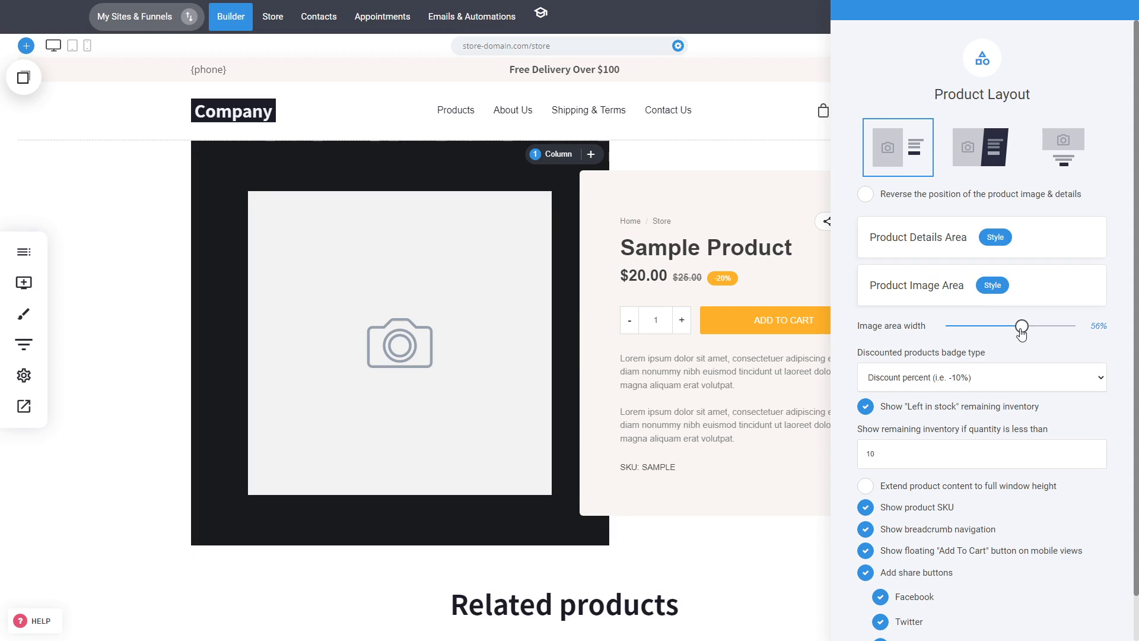
# Set the image area width to 67% and, after trying other badge types, keep Discount percent
pyautogui.moveTo(1021, 329); pyautogui.dragTo(1039, 335)
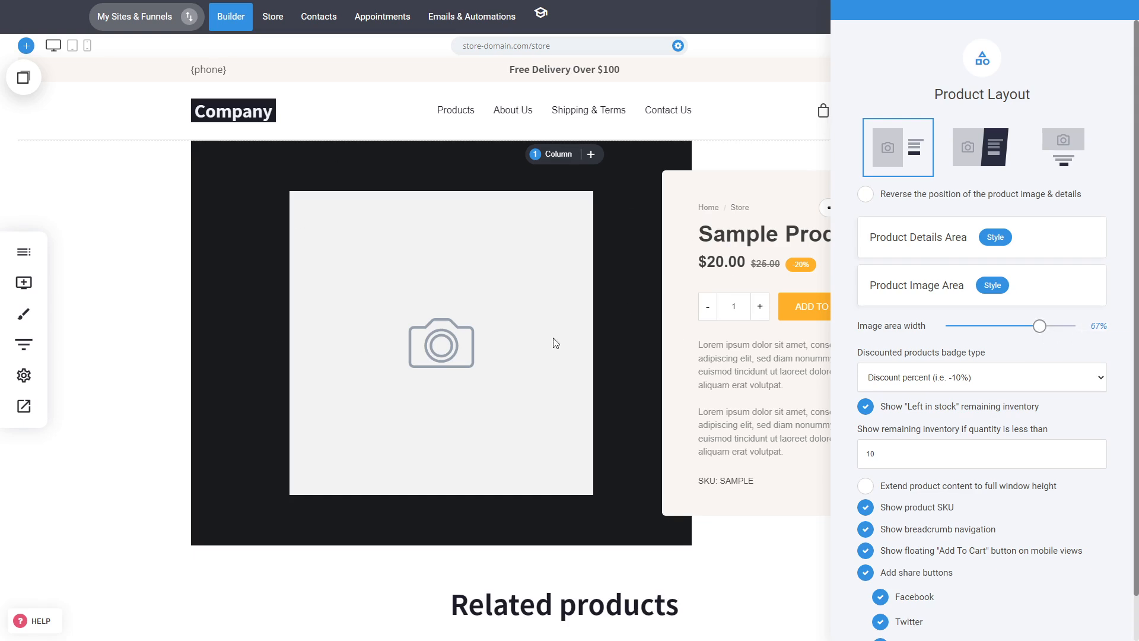
pyautogui.click(966, 379)
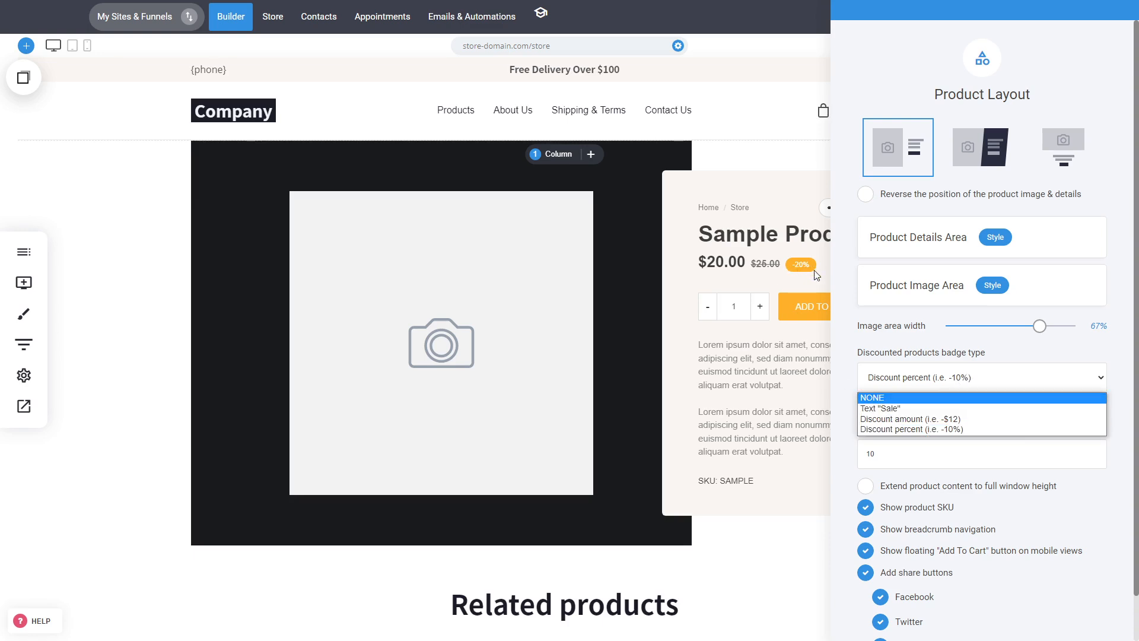
pyautogui.click(917, 419)
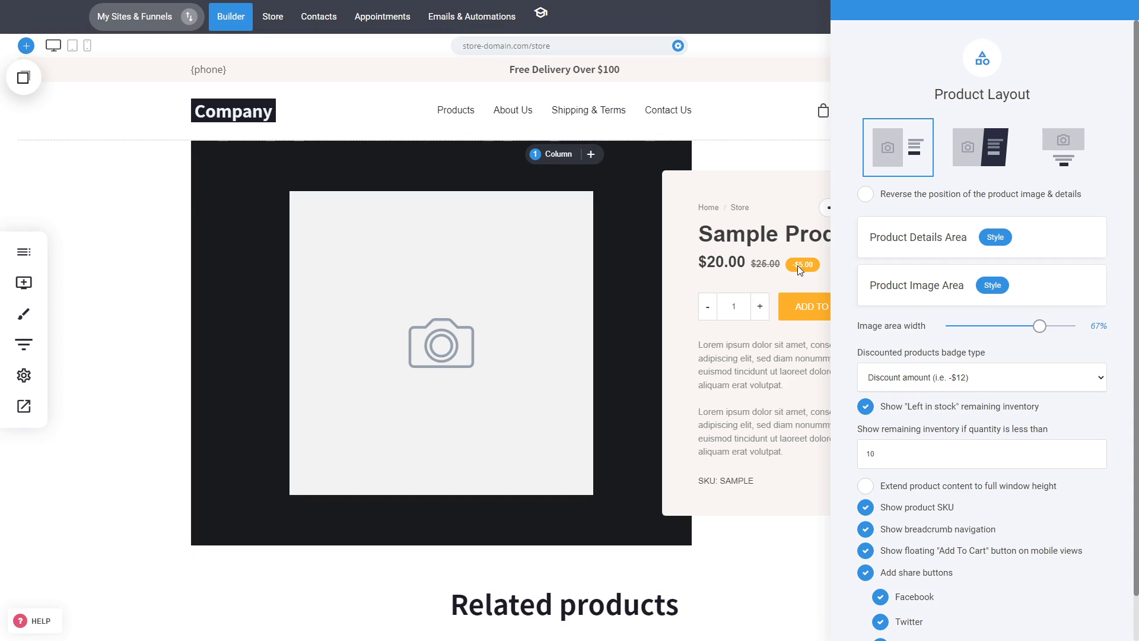
pyautogui.click(905, 375)
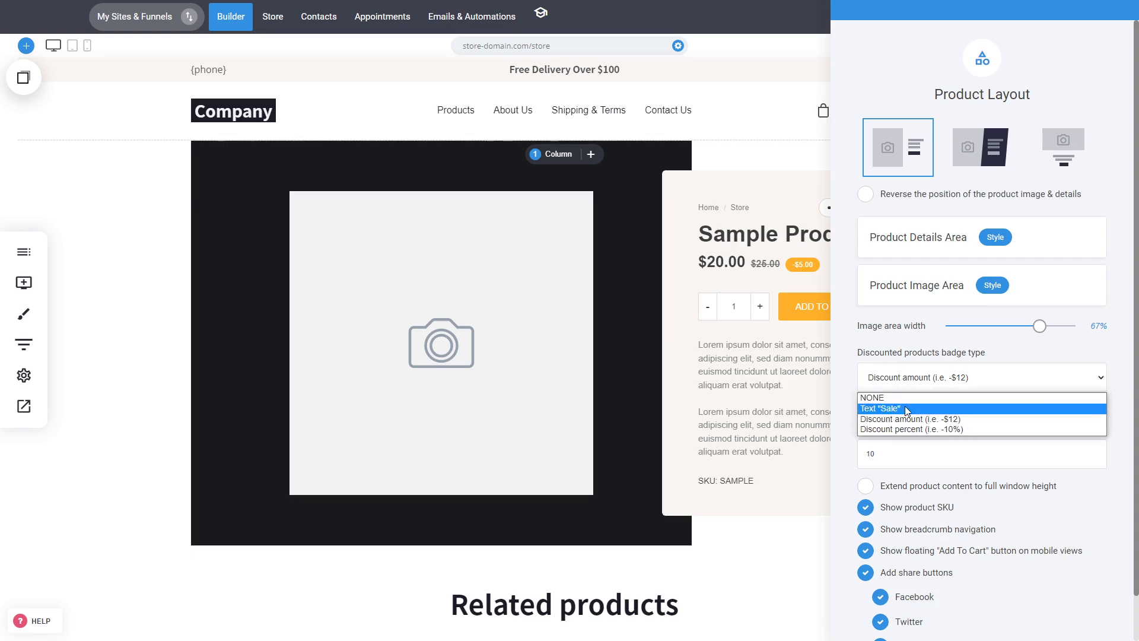
pyautogui.click(905, 407)
pyautogui.click(917, 385)
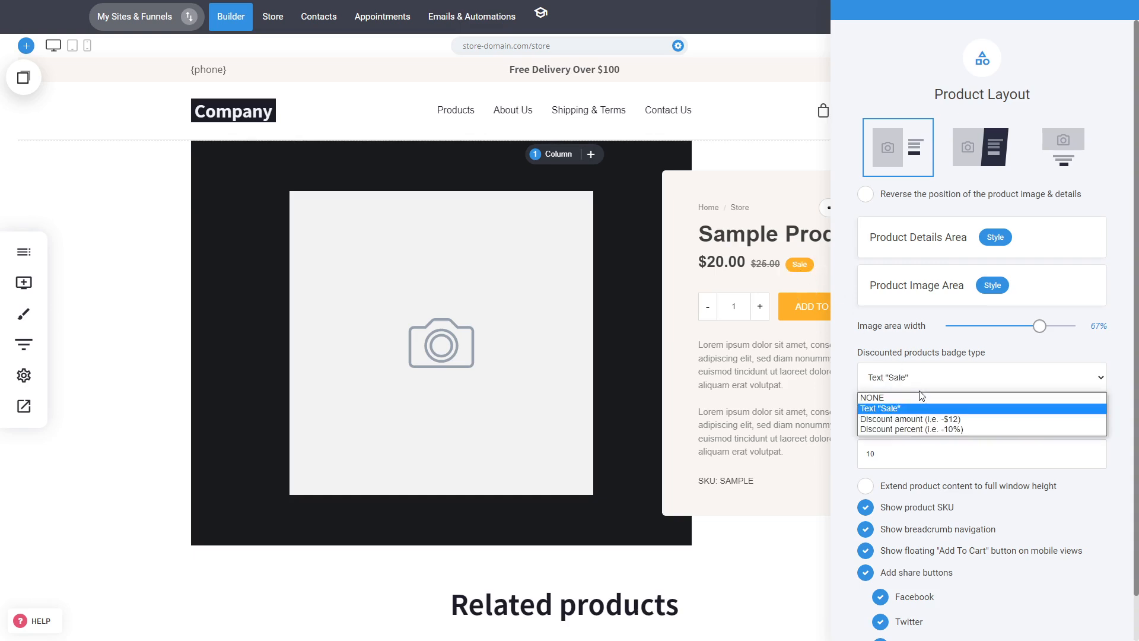
pyautogui.click(923, 429)
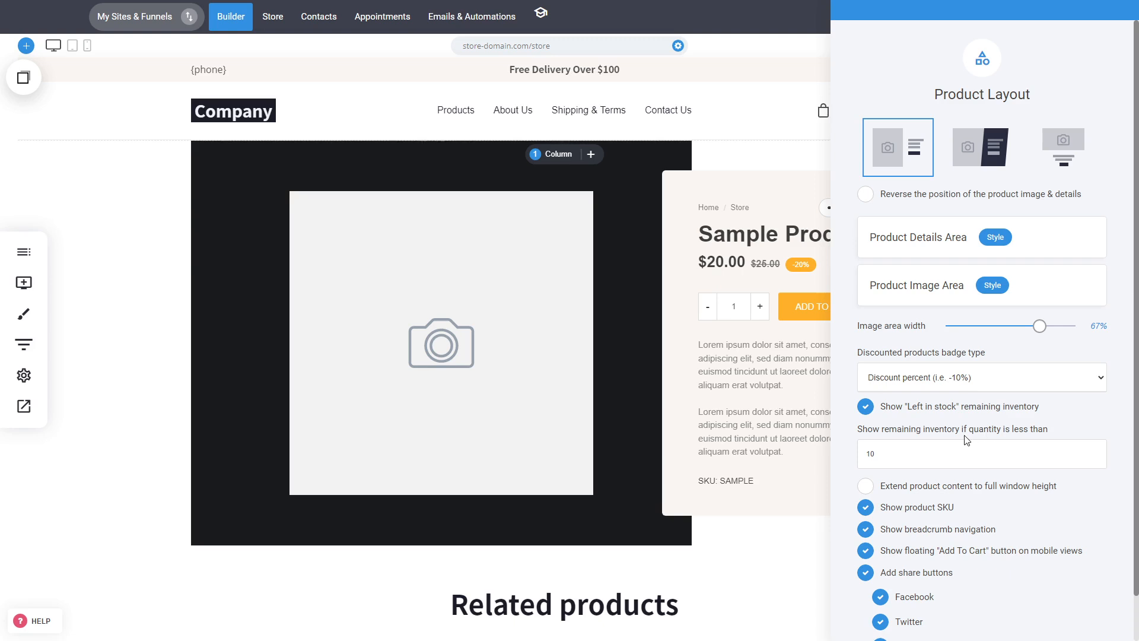
# Try extending the product content to full window height, then switch that option off again
pyautogui.click(930, 491)
pyautogui.click(931, 492)
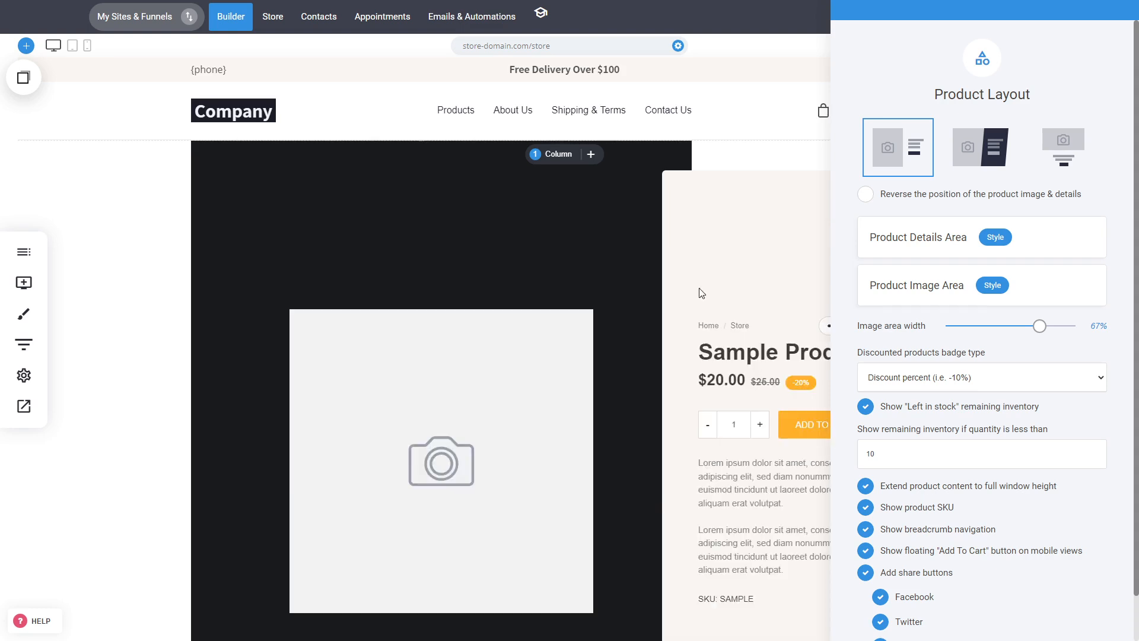
pyautogui.click(650, 362)
pyautogui.scroll(-1, 1118, 259)
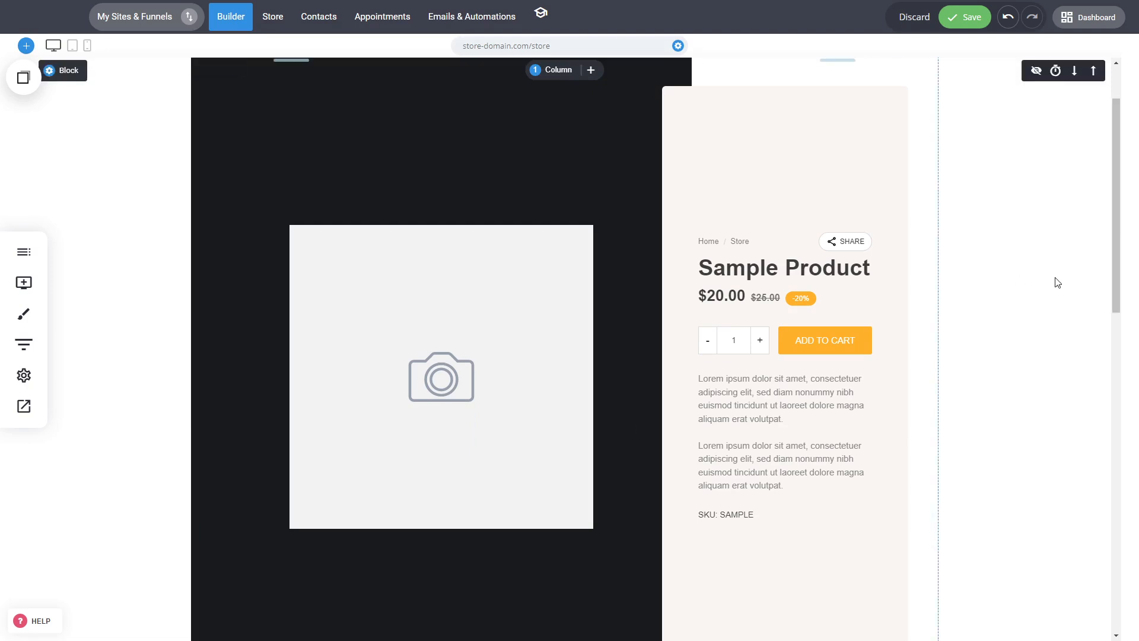
pyautogui.moveTo(1113, 273); pyautogui.dragTo(1129, 247)
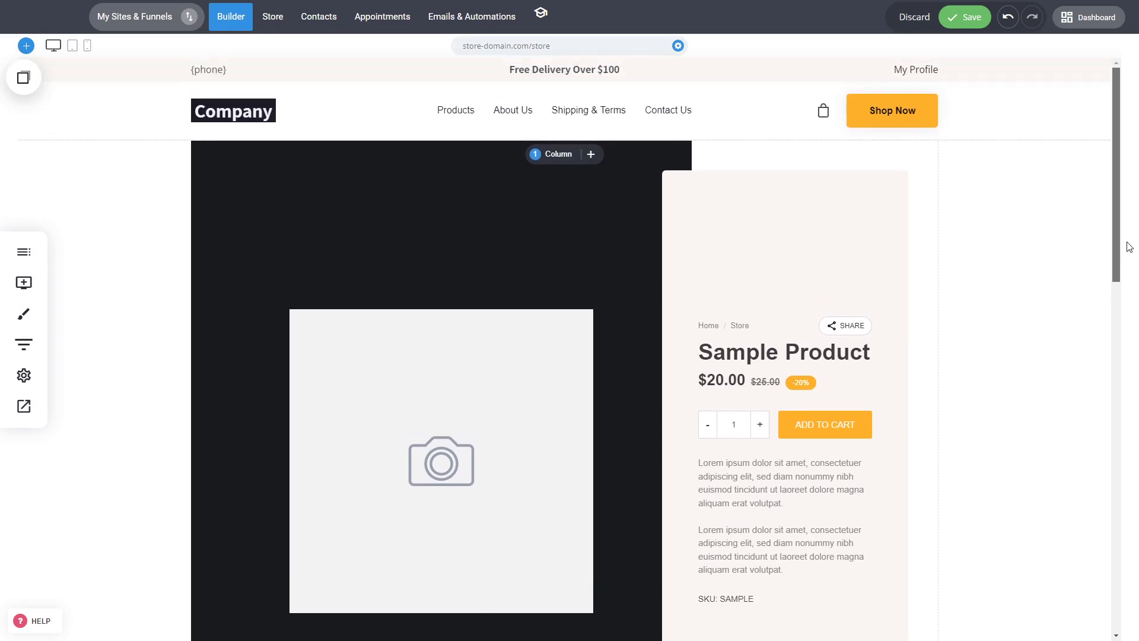
pyautogui.scroll(-1, 1068, 261)
pyautogui.click(632, 305)
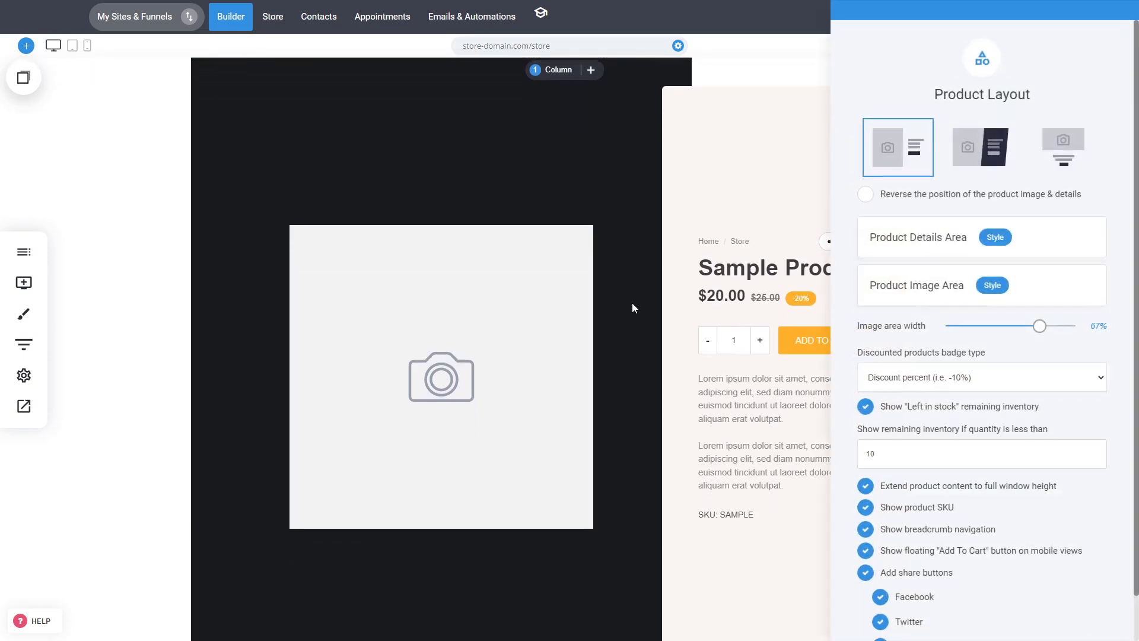
pyautogui.click(630, 301)
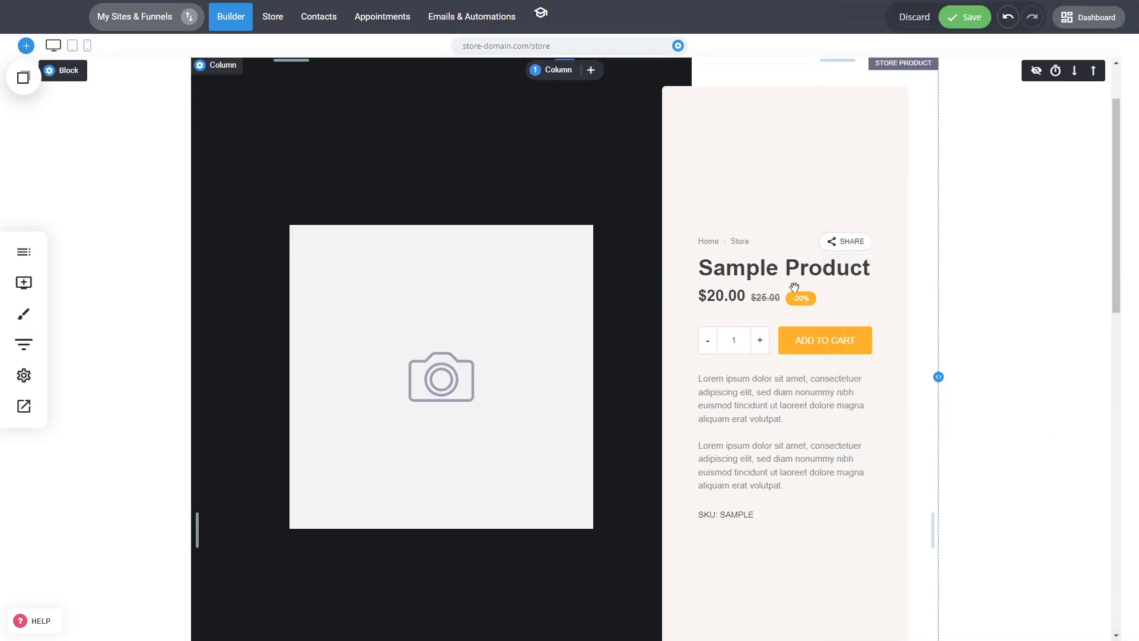
pyautogui.moveTo(1117, 255); pyautogui.dragTo(1119, 172)
pyautogui.scroll(-3, 564, 295)
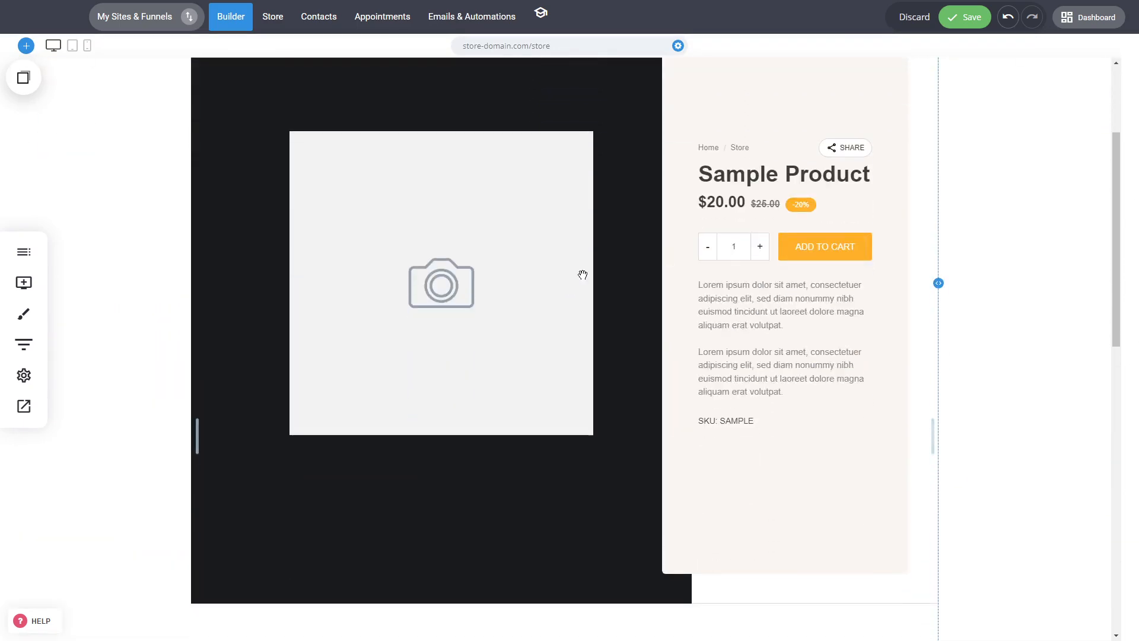
pyautogui.click(580, 275)
pyautogui.click(917, 493)
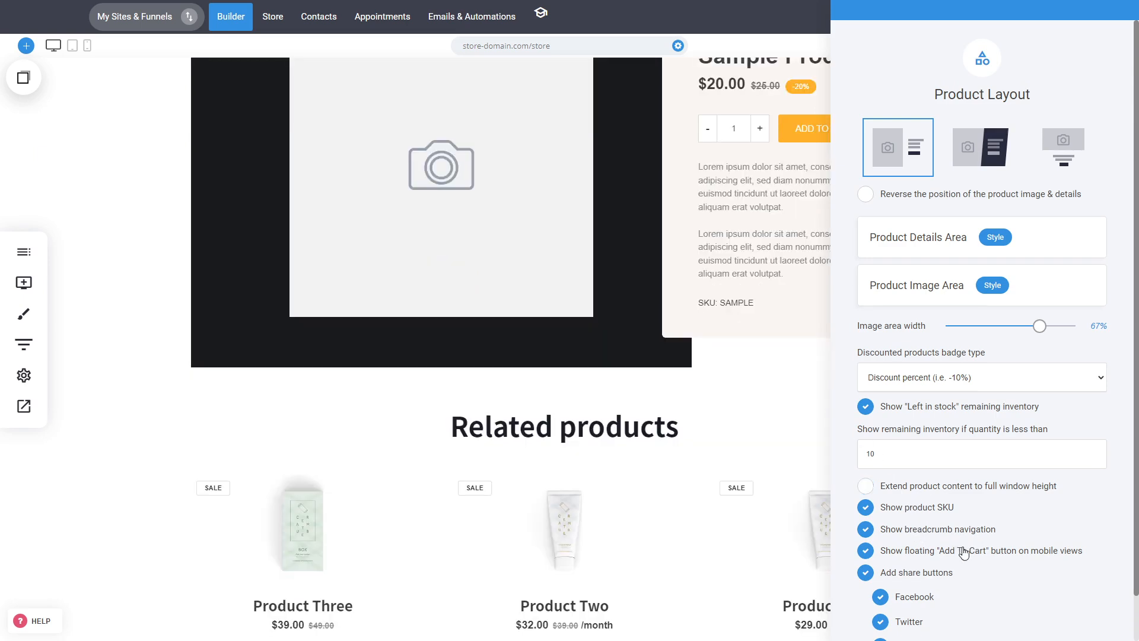
# Reverse the position of the product image and details
pyautogui.click(762, 347)
pyautogui.click(751, 354)
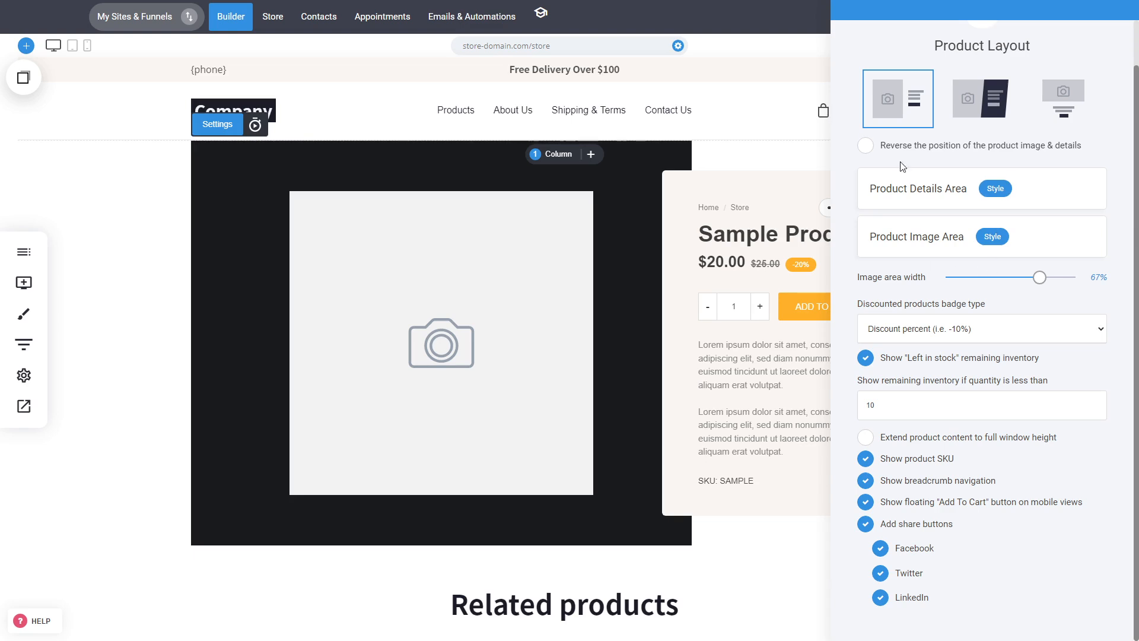
pyautogui.click(908, 147)
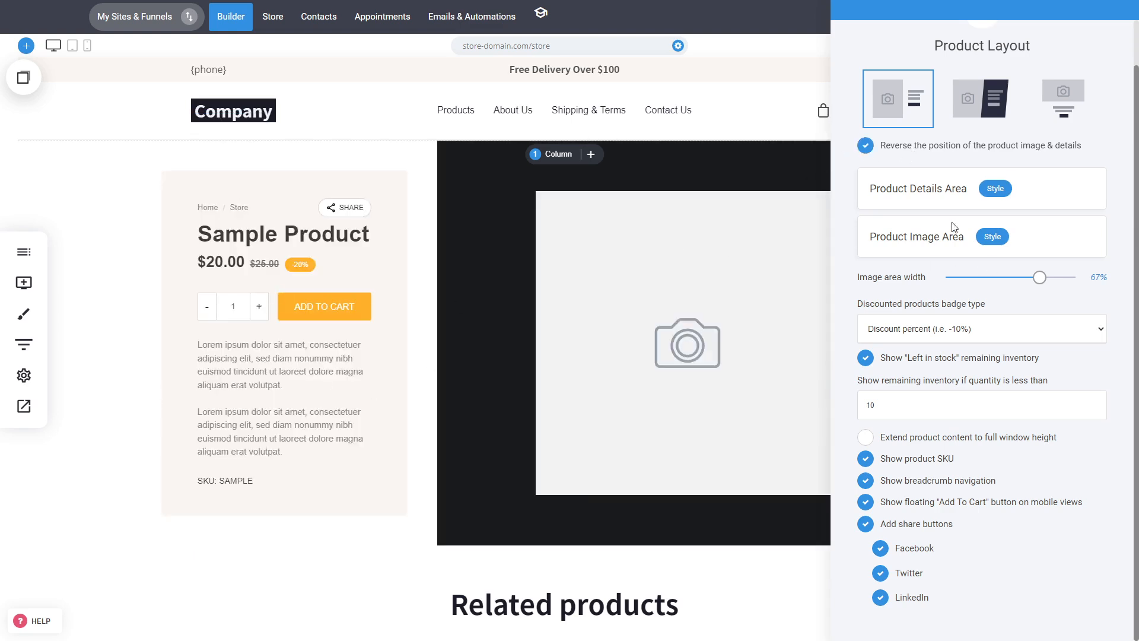
# Change the product details area background colour to a light grey
pyautogui.click(1003, 188)
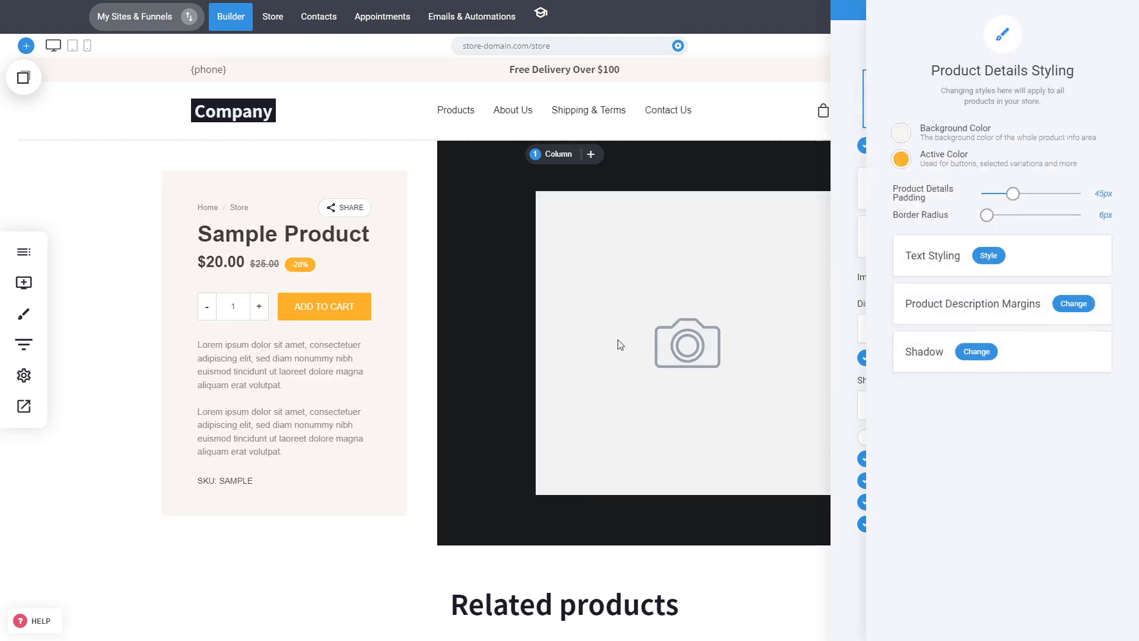
pyautogui.click(901, 133)
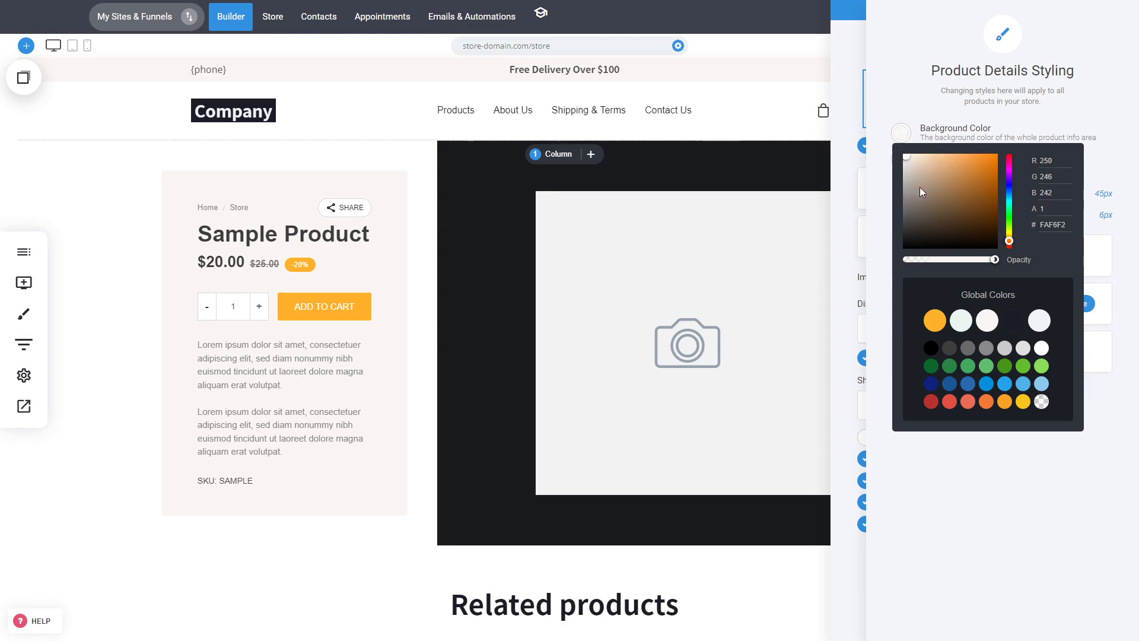
pyautogui.moveTo(920, 187)
pyautogui.mouseDown()
pyautogui.moveTo(931, 172)
pyautogui.moveTo(903, 157)
pyautogui.mouseUp()
pyautogui.click(882, 196)
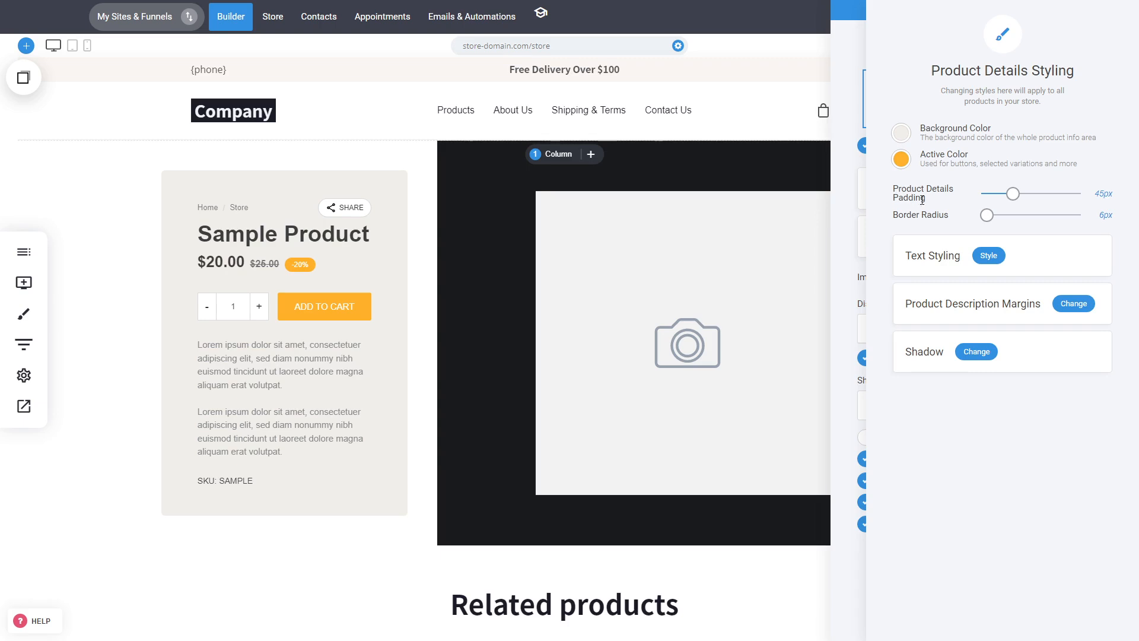
# Set the product details padding to 43px and the border radius to 21px
pyautogui.click(906, 165)
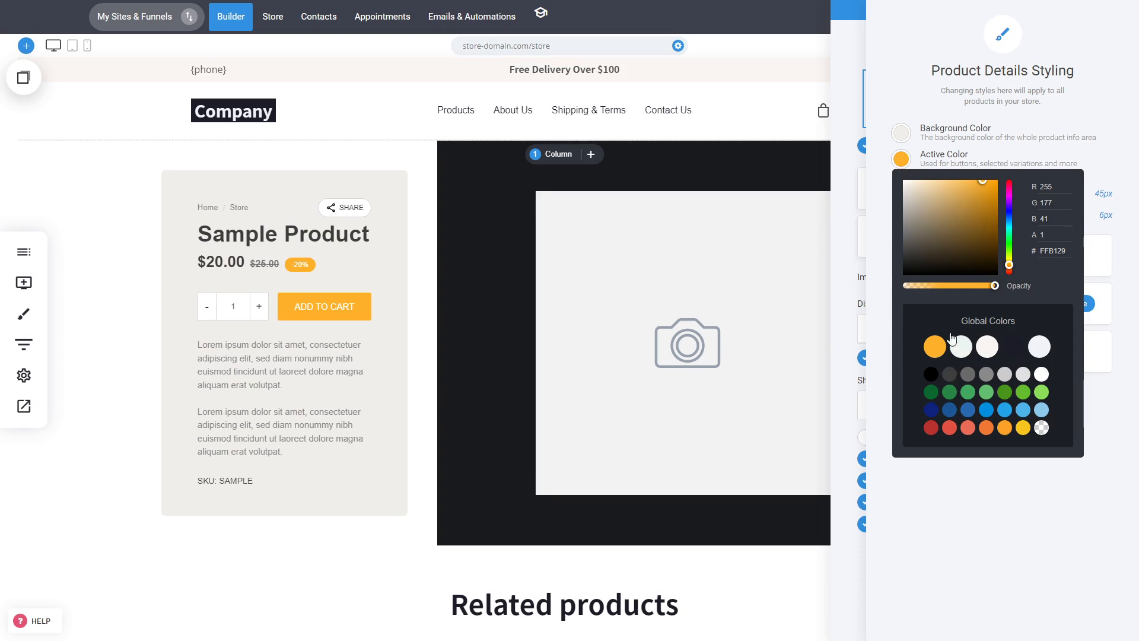
pyautogui.click(886, 289)
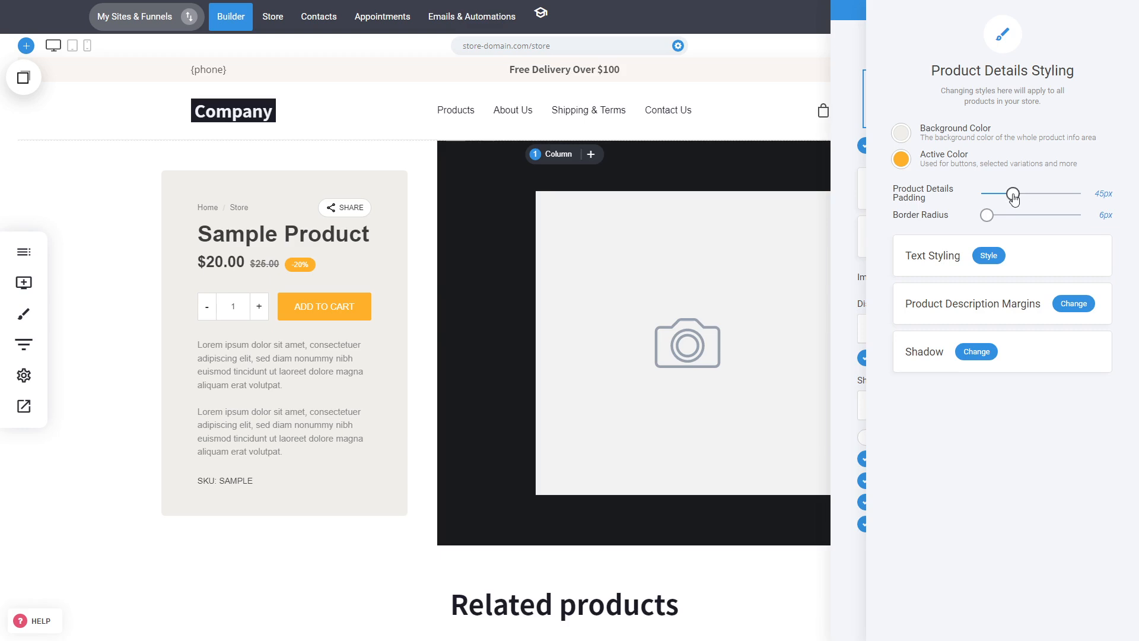
pyautogui.moveTo(1013, 196); pyautogui.dragTo(1000, 219)
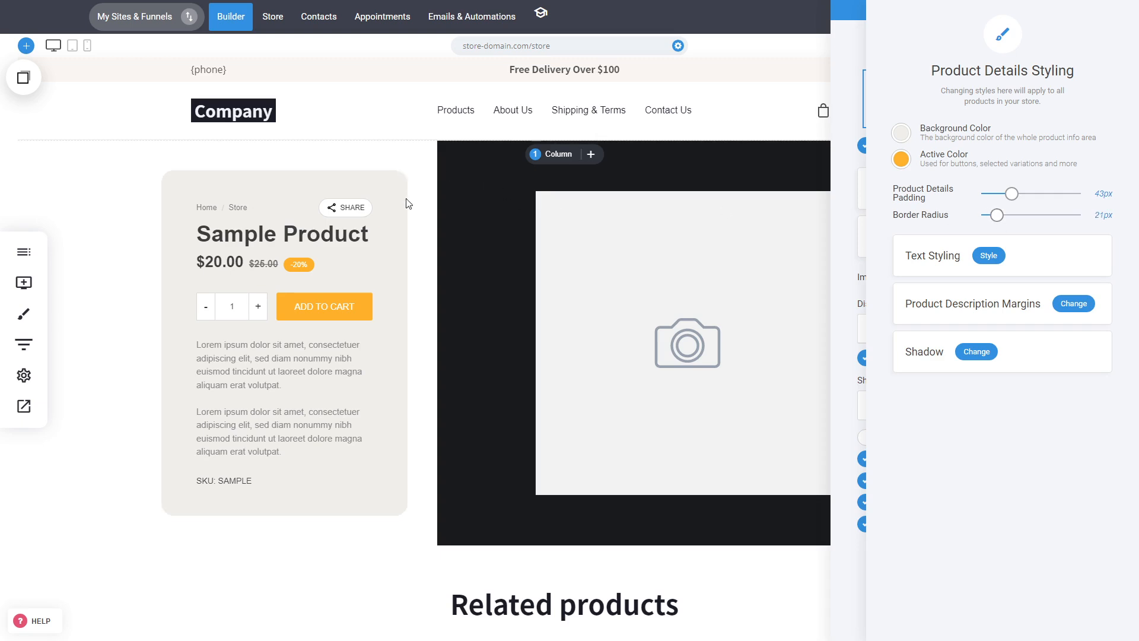
# Set the product title font family to Courier New in the text styling
pyautogui.click(989, 254)
pyautogui.click(1040, 158)
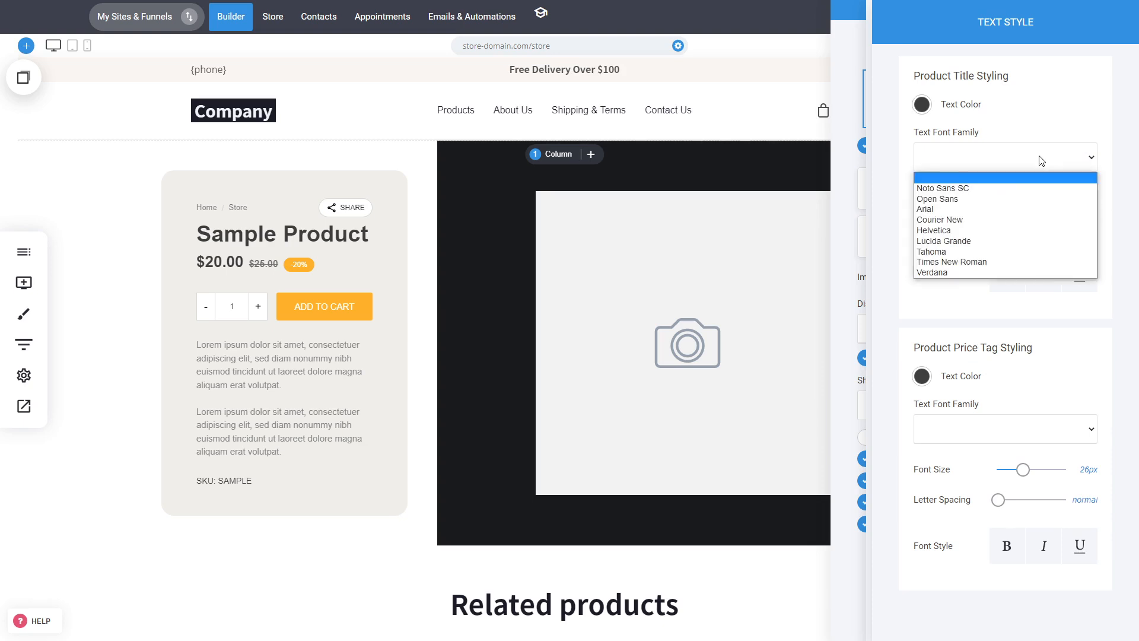
pyautogui.click(1004, 188)
pyautogui.click(1000, 166)
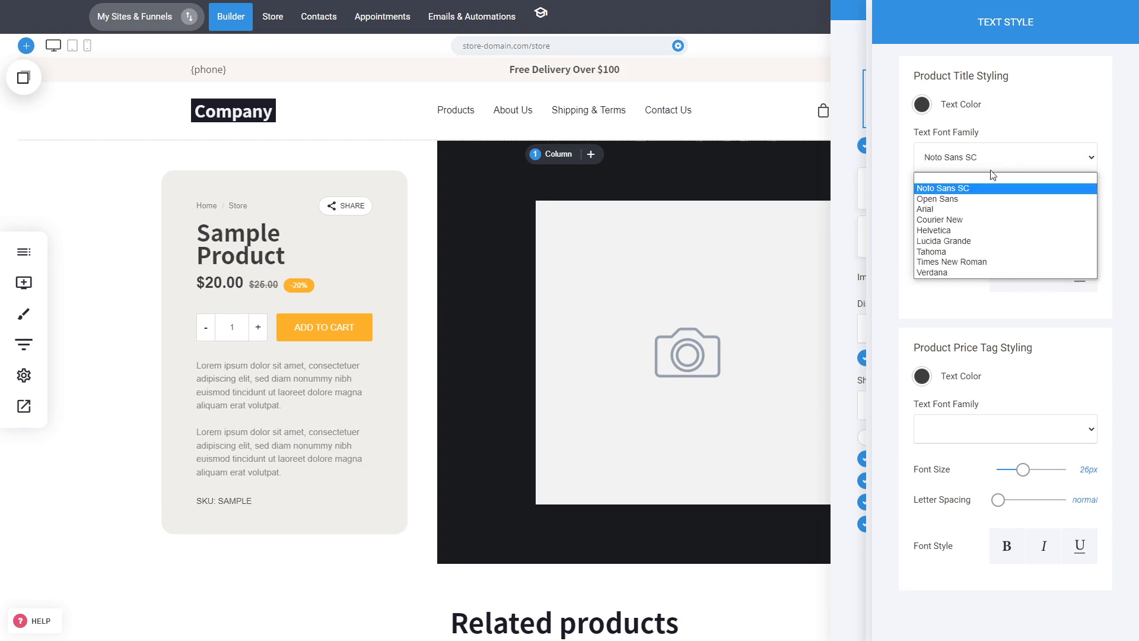
pyautogui.click(967, 220)
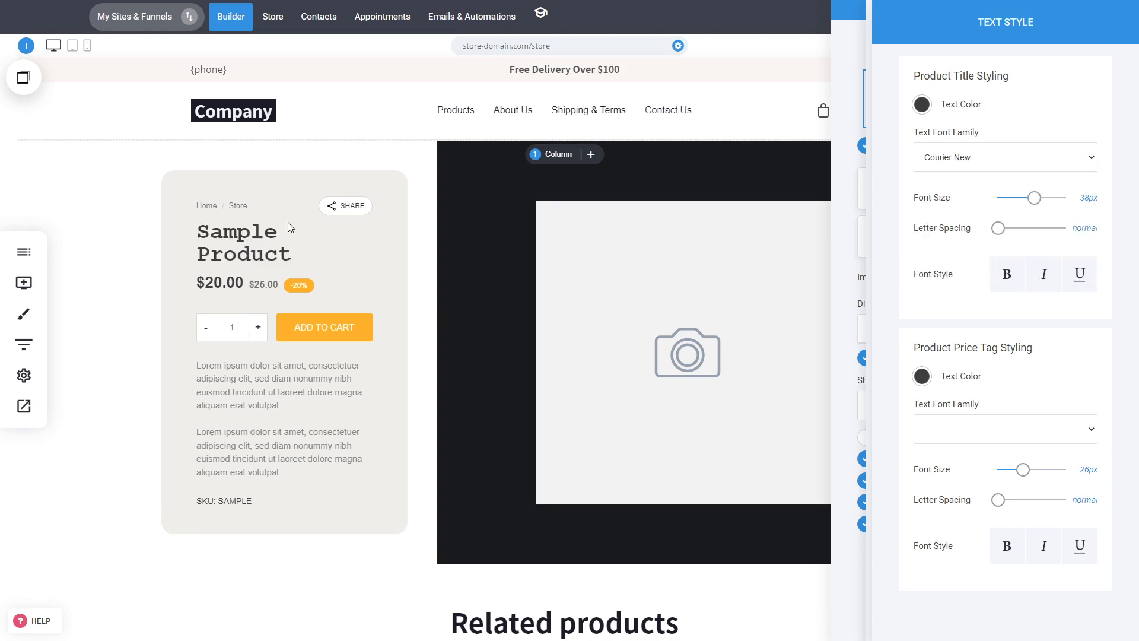
# Make the product title italic and set its font size to 48px
pyautogui.click(1014, 280)
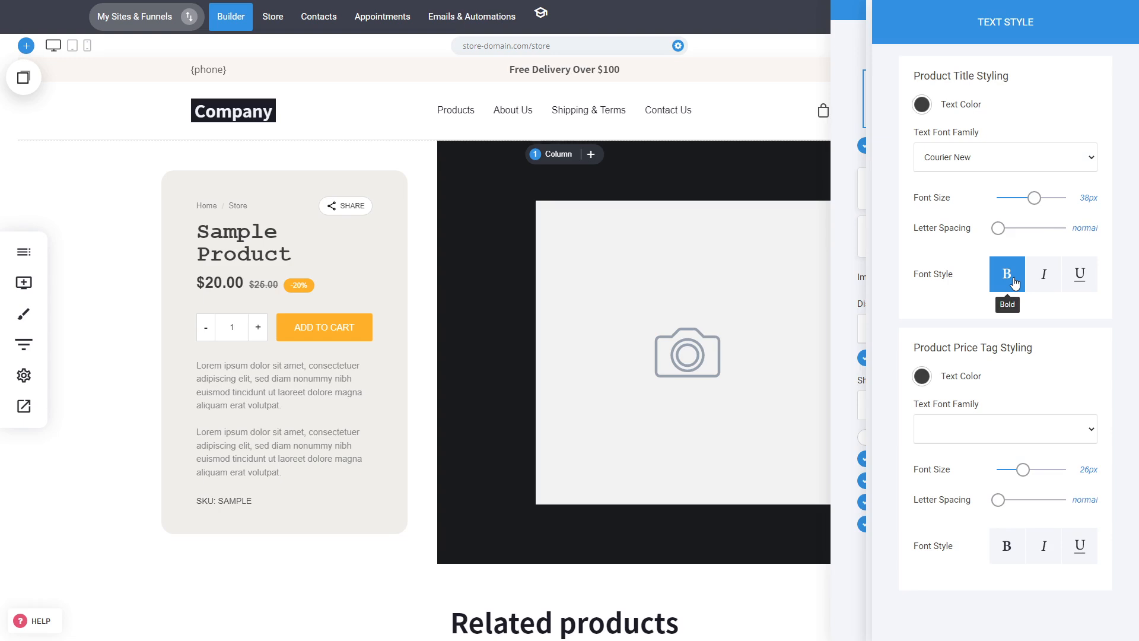
pyautogui.click(1044, 274)
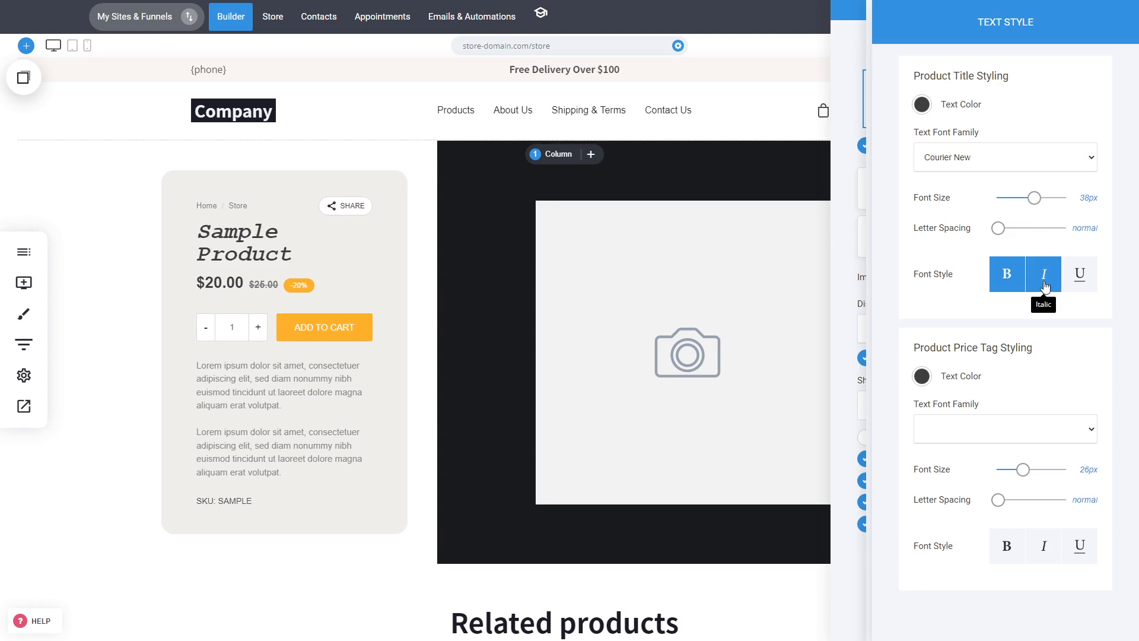
pyautogui.click(1009, 274)
pyautogui.moveTo(1035, 200); pyautogui.dragTo(1041, 206)
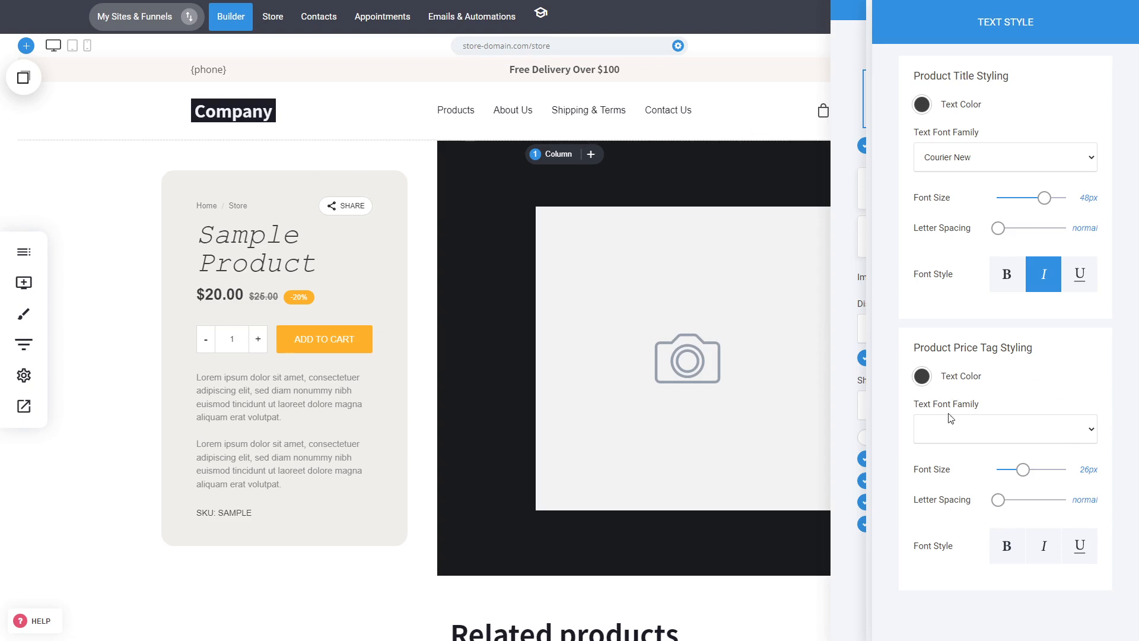
# Set the product price tag font family to Courier New and make the price bold
pyautogui.click(1016, 440)
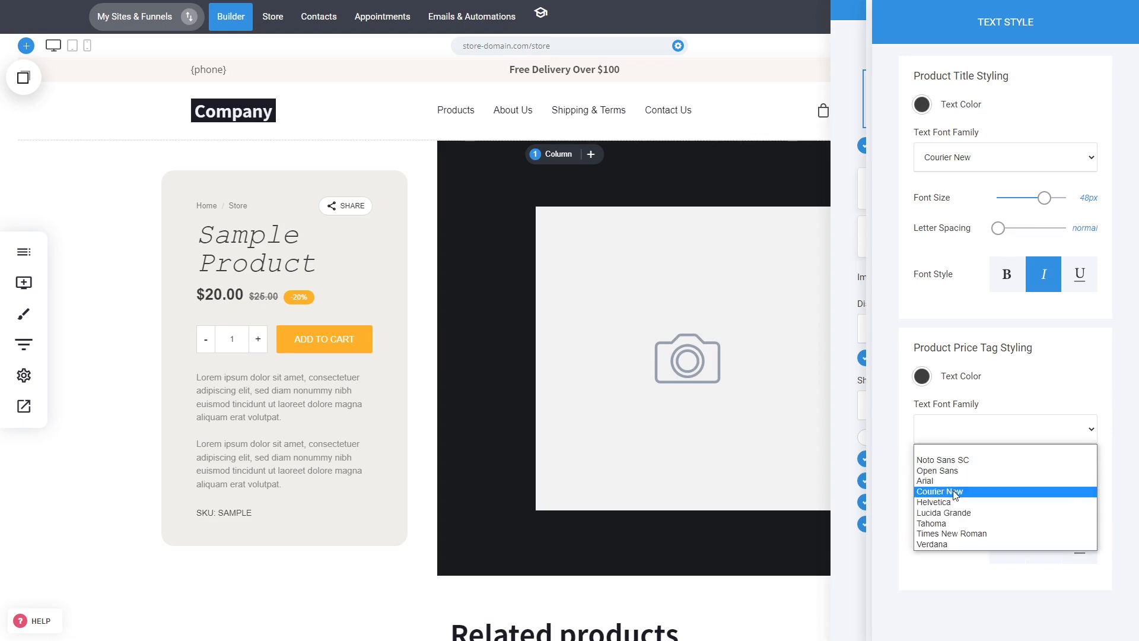
pyautogui.click(1016, 492)
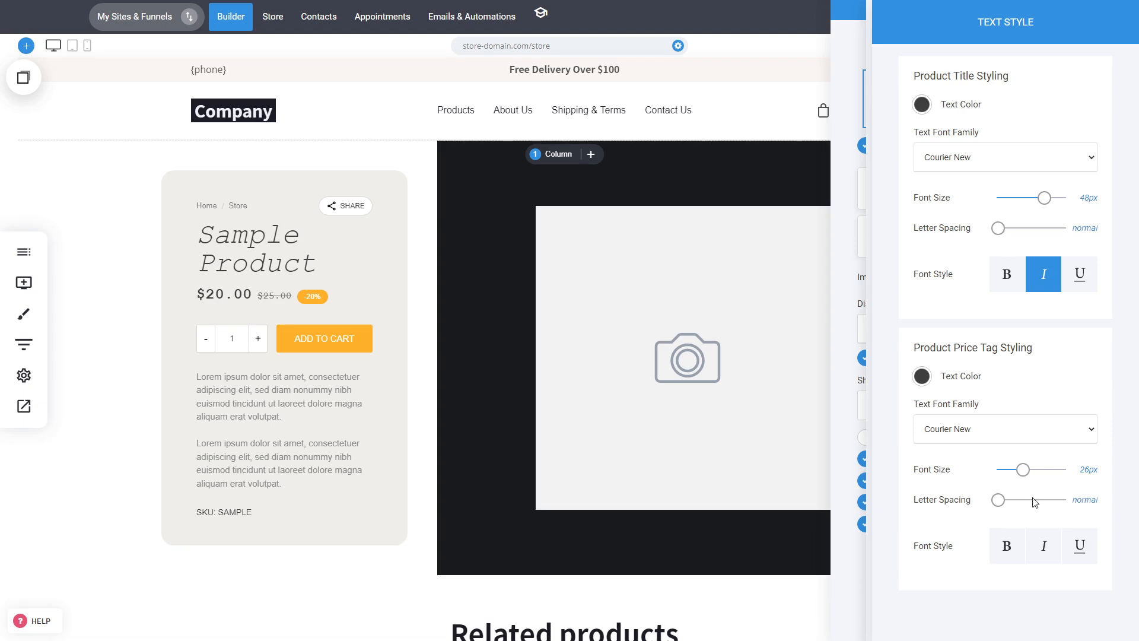
pyautogui.click(1007, 545)
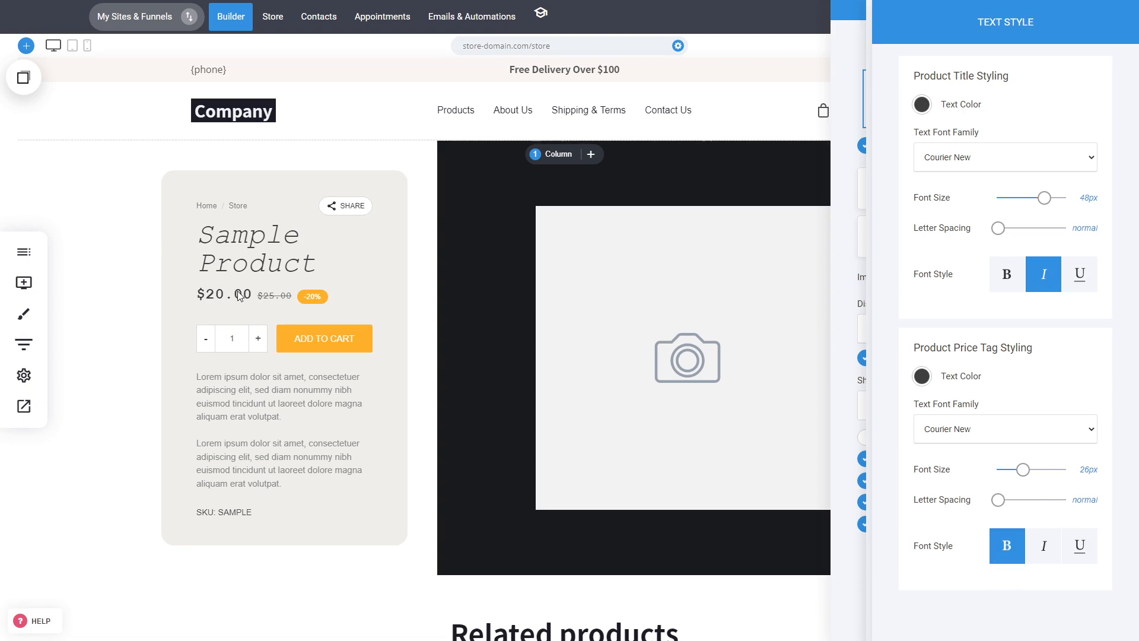
# Set the product description margins to 38px top, 69px bottom and 55px left/right
pyautogui.click(856, 369)
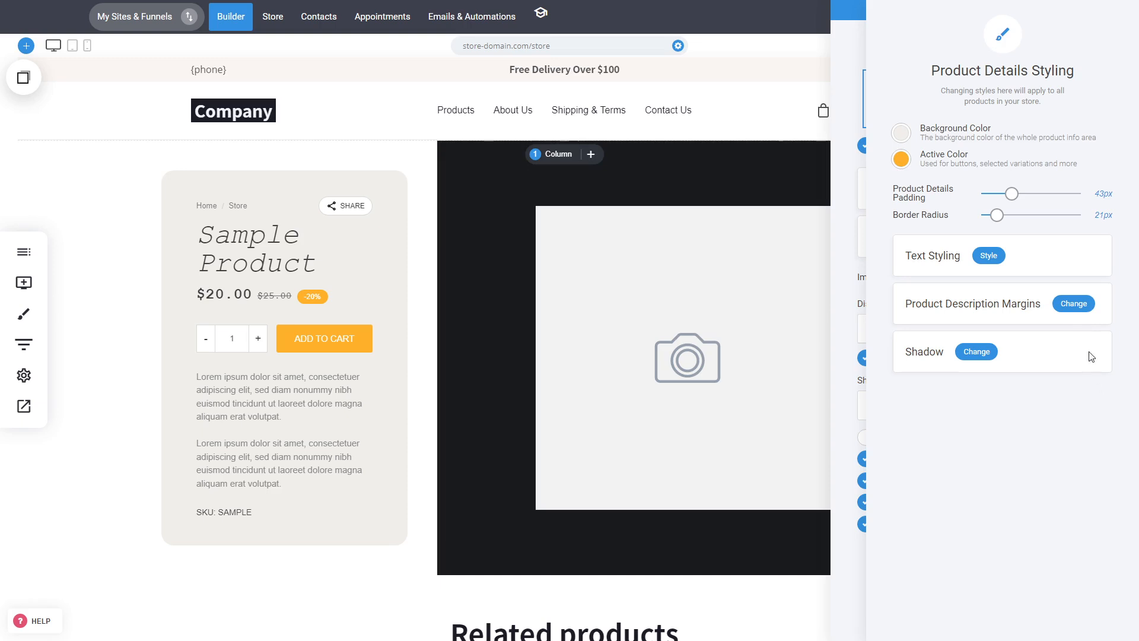
pyautogui.click(1086, 305)
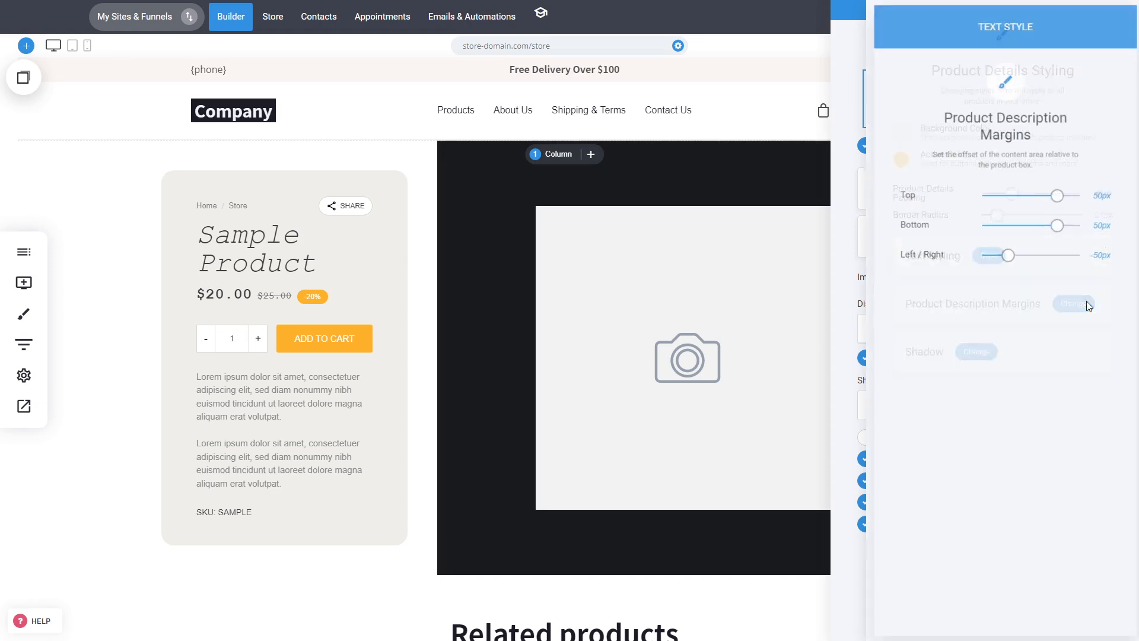
pyautogui.moveTo(1057, 224); pyautogui.dragTo(1060, 264)
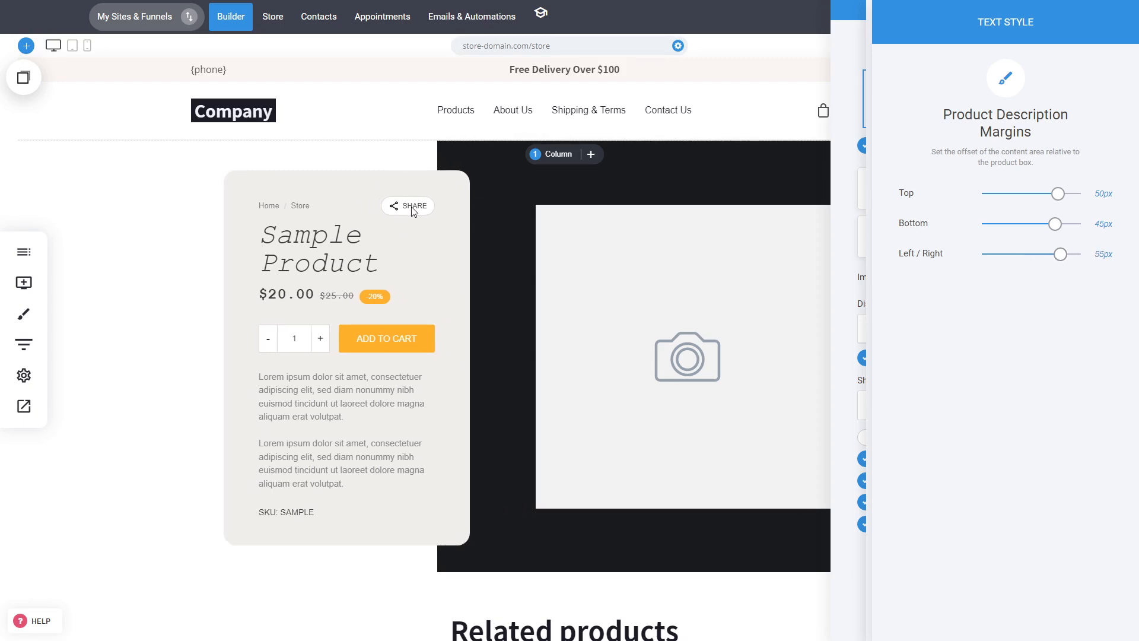
pyautogui.moveTo(1058, 195); pyautogui.dragTo(1070, 228)
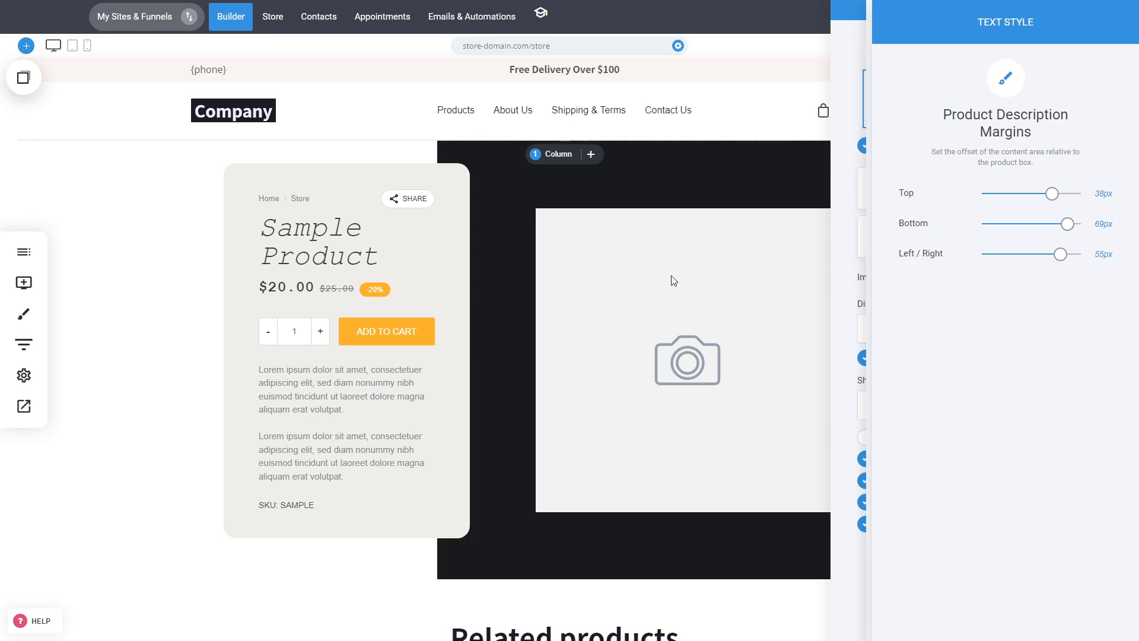
pyautogui.click(821, 268)
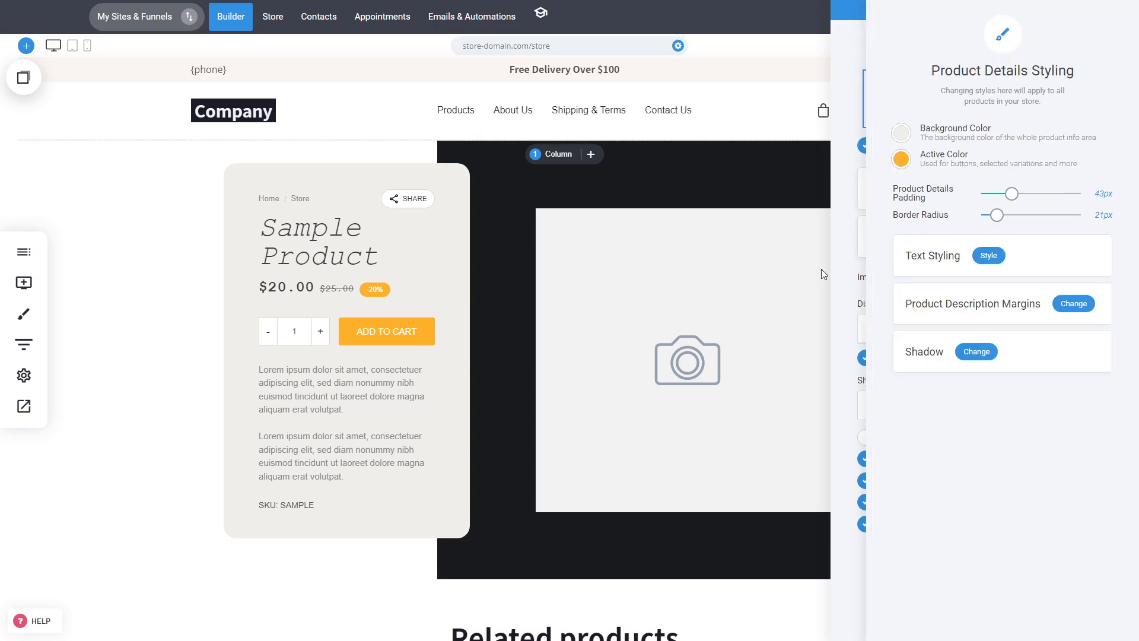
pyautogui.click(977, 352)
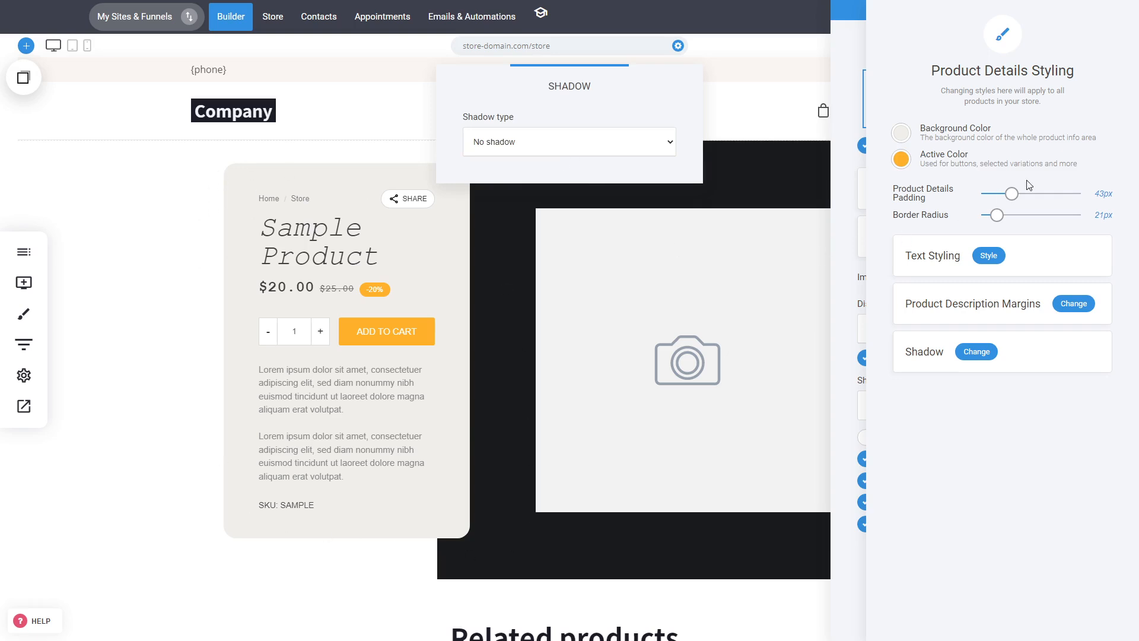
pyautogui.click(858, 270)
pyautogui.click(846, 275)
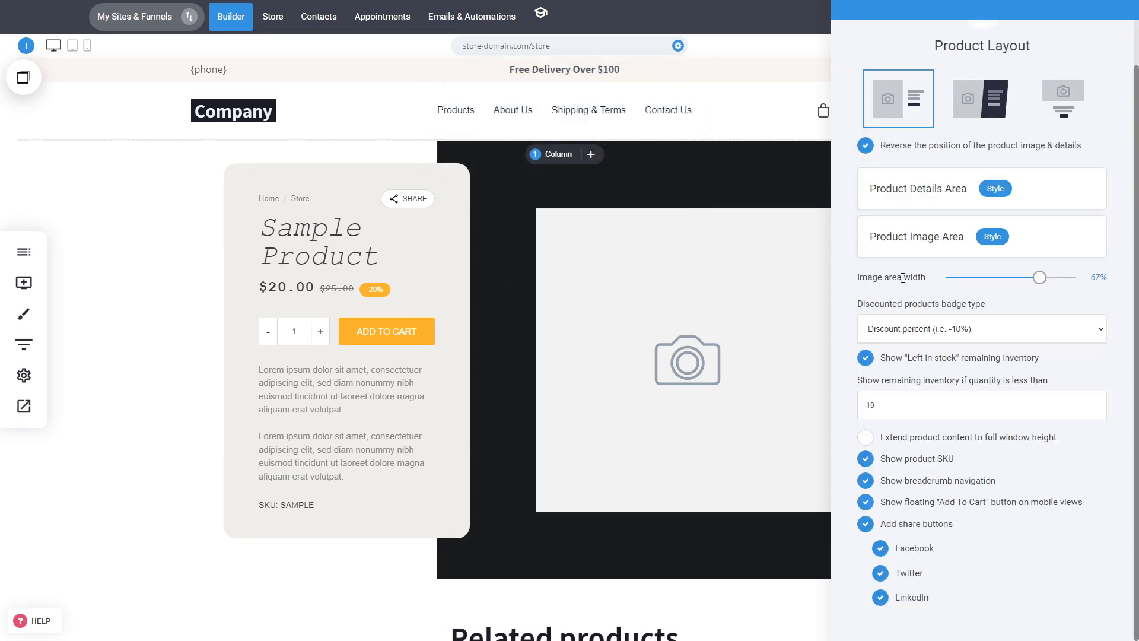
# Try top alignment for the product image area, then return it to middle alignment
pyautogui.click(992, 237)
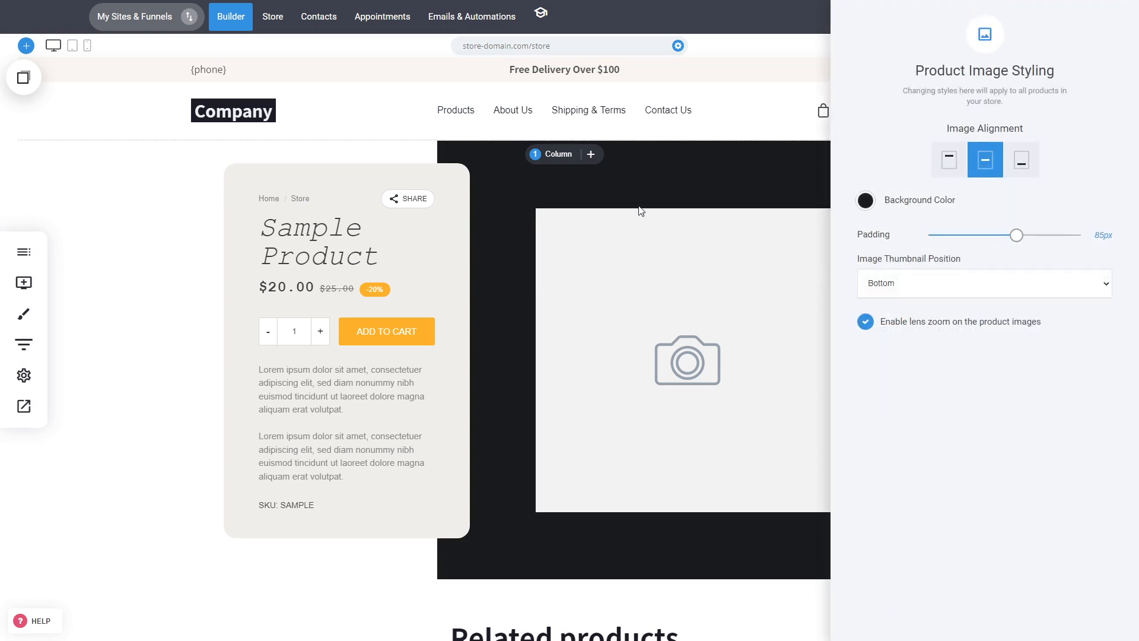
pyautogui.click(956, 158)
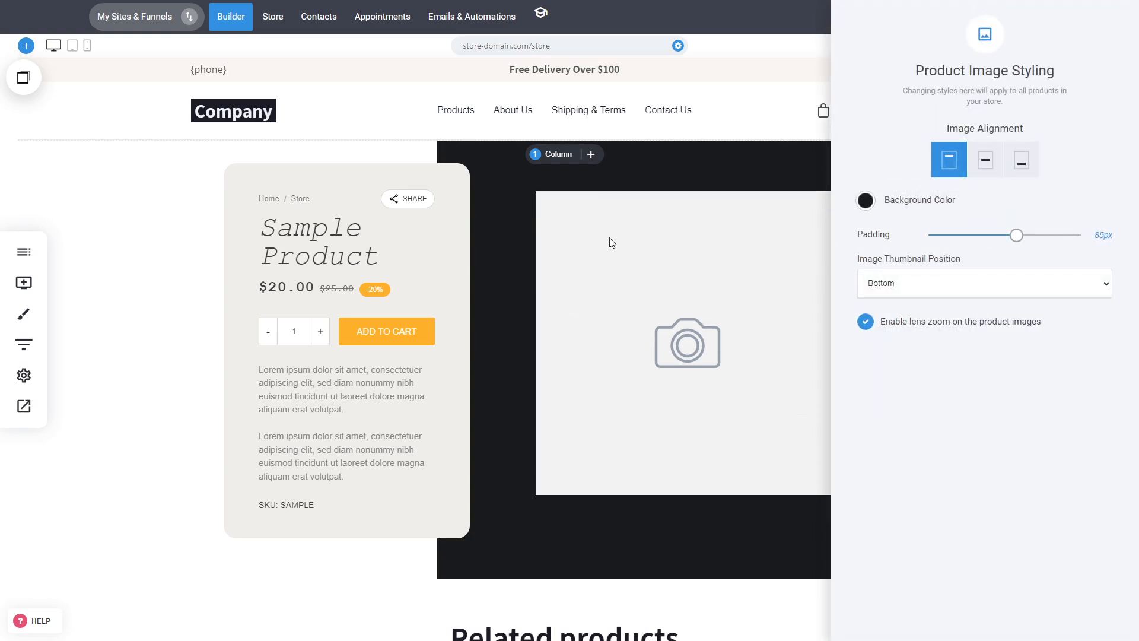
pyautogui.click(984, 166)
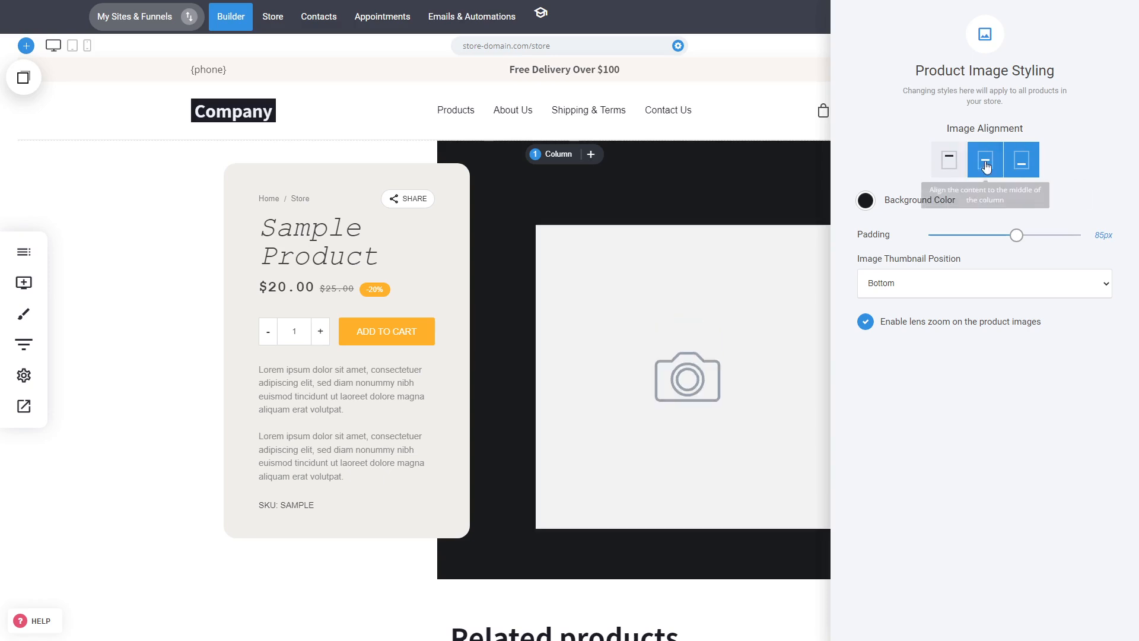
pyautogui.click(984, 165)
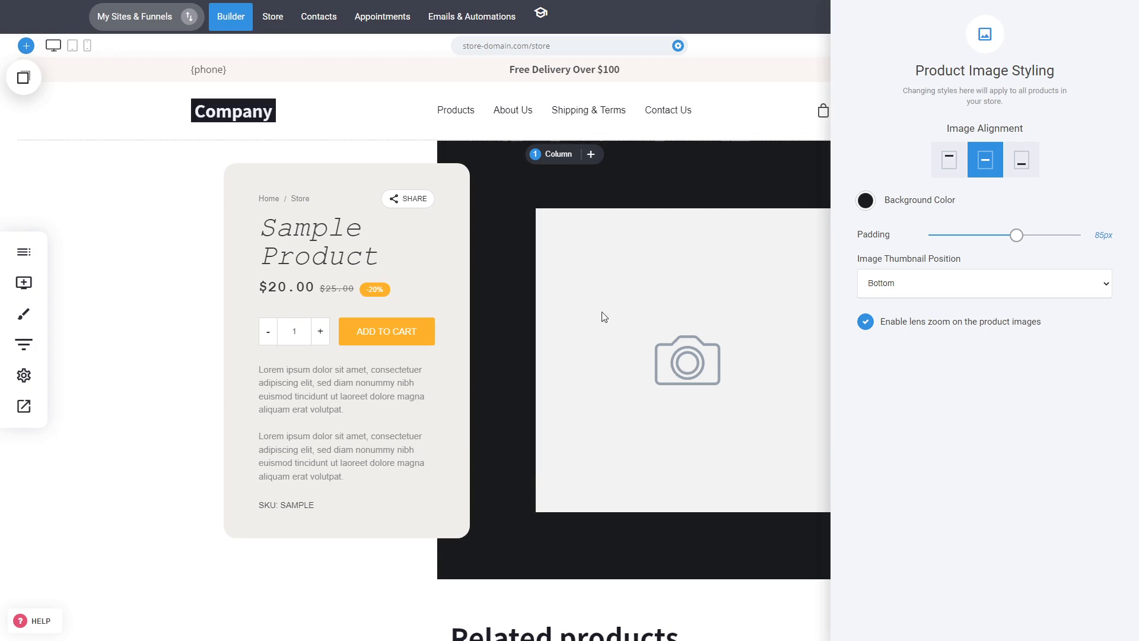
# Set the product image area background colour to dark slate grey #2D3238
pyautogui.click(865, 202)
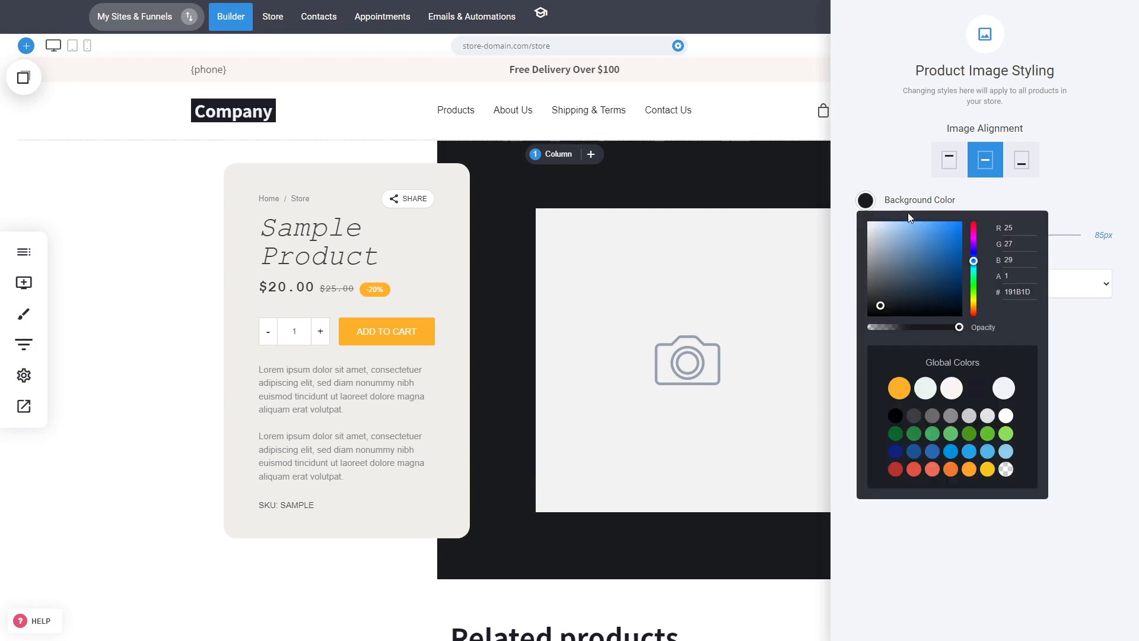
pyautogui.click(907, 255)
pyautogui.click(926, 246)
pyautogui.click(891, 297)
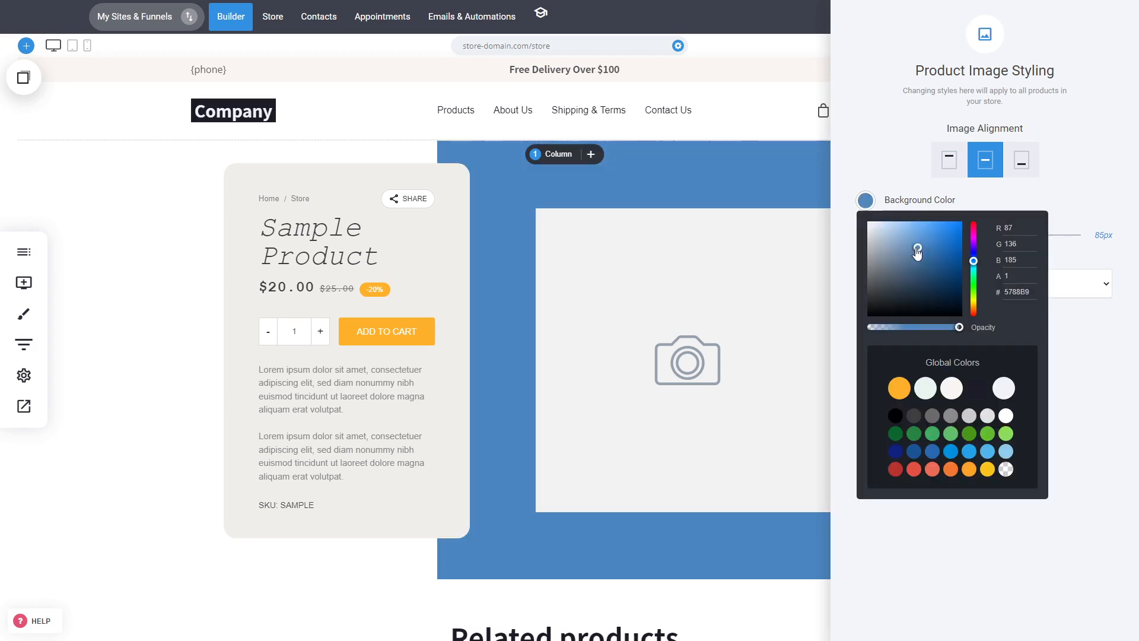
pyautogui.click(886, 297)
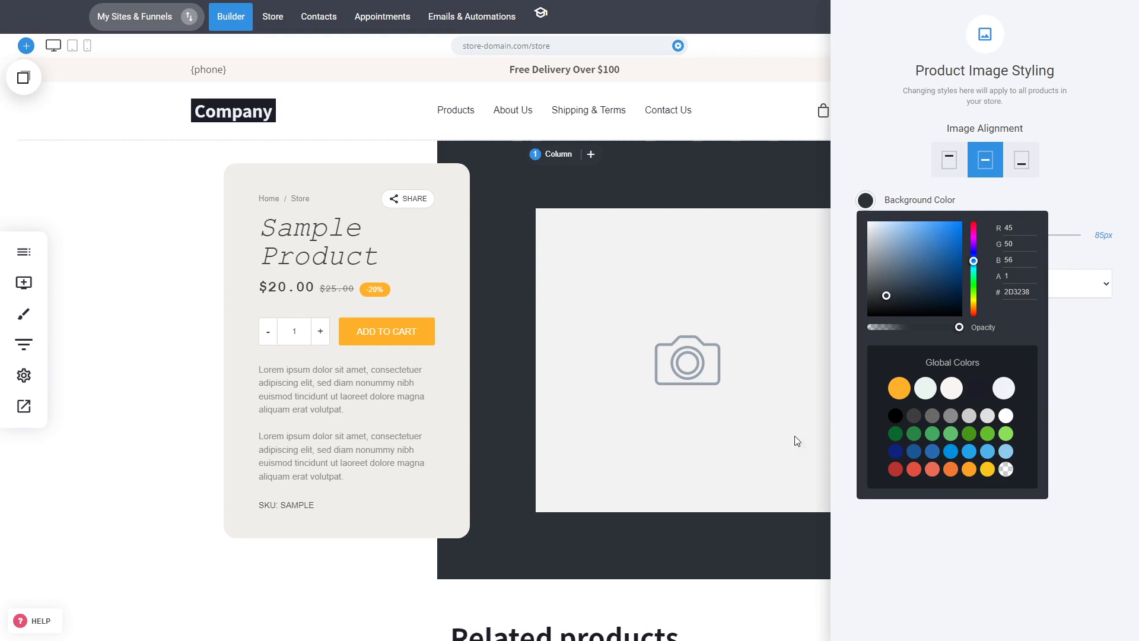
pyautogui.click(985, 558)
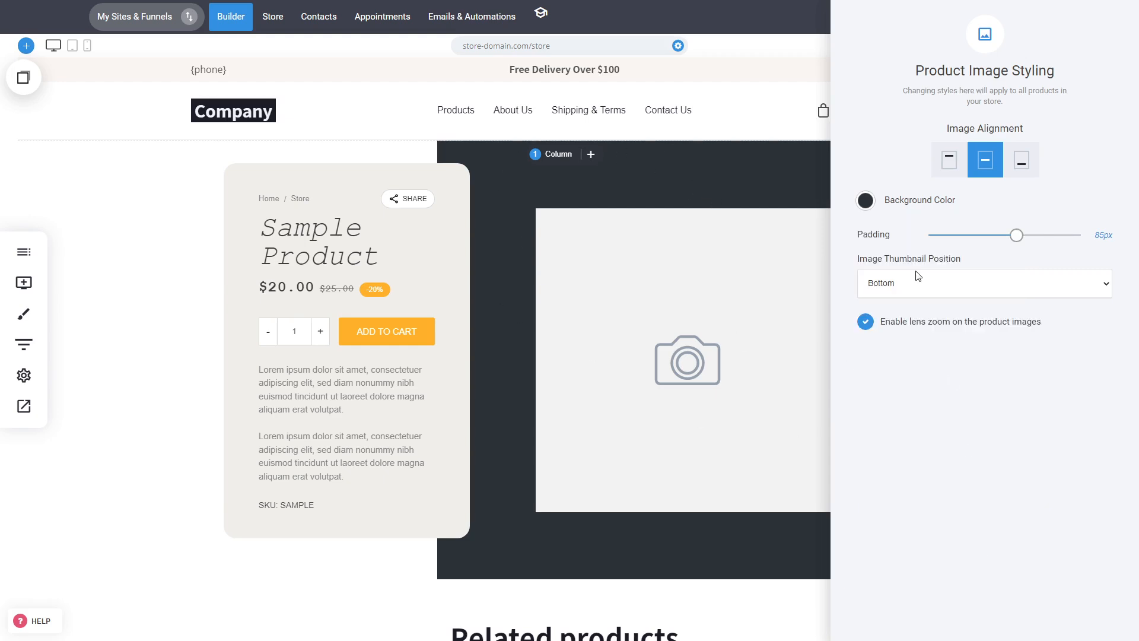
# Set the image thumbnail position to Right
pyautogui.click(928, 289)
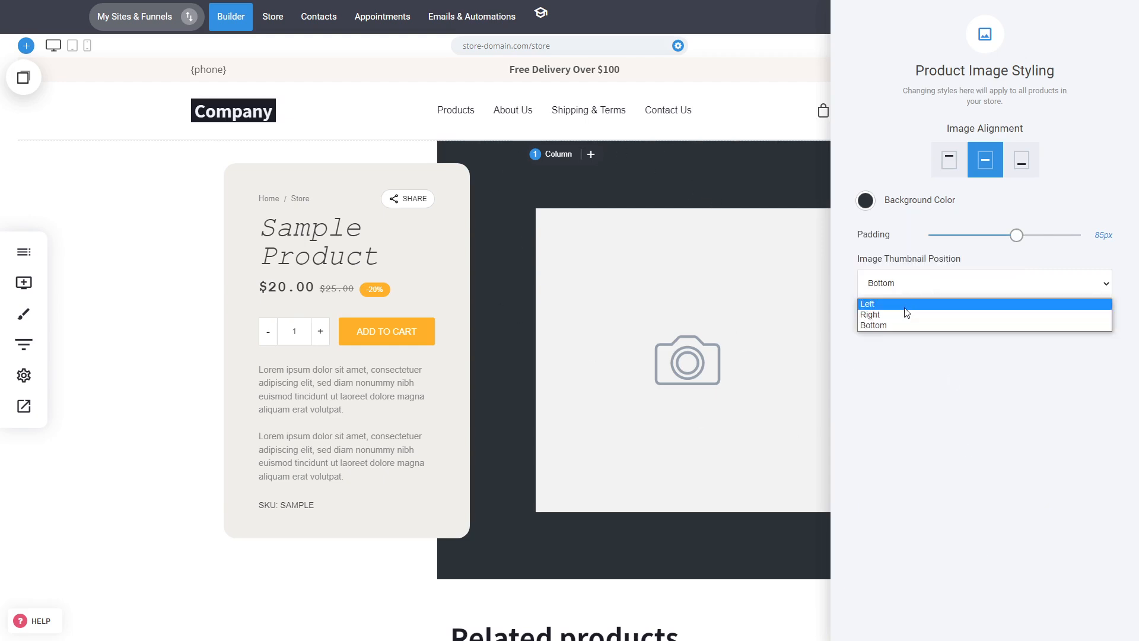
pyautogui.click(928, 472)
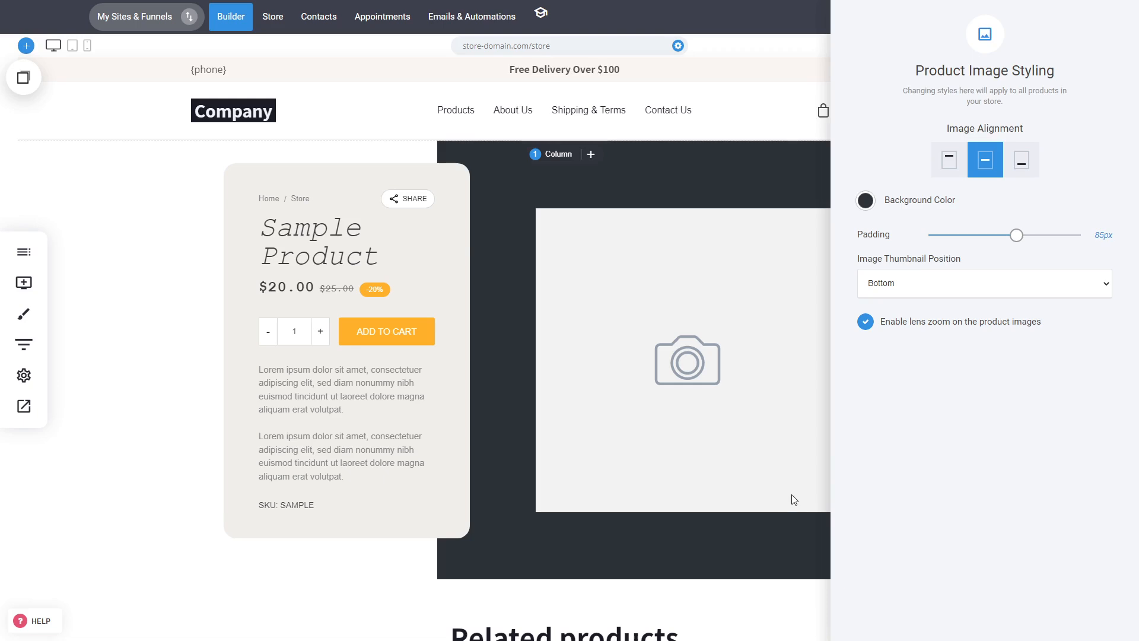
pyautogui.click(958, 294)
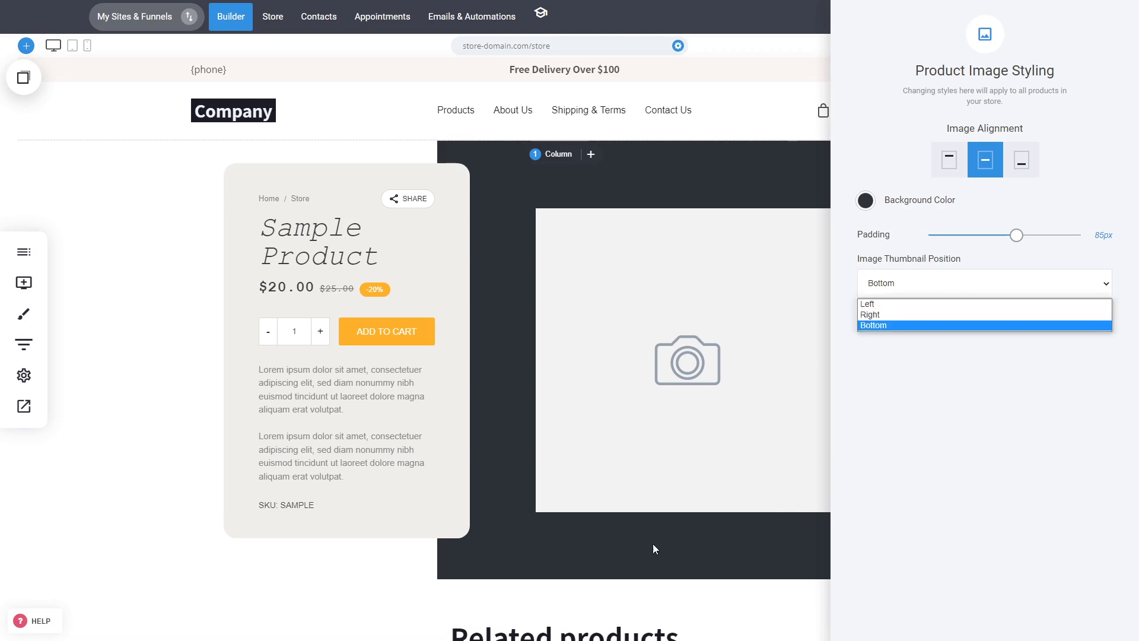
pyautogui.click(889, 315)
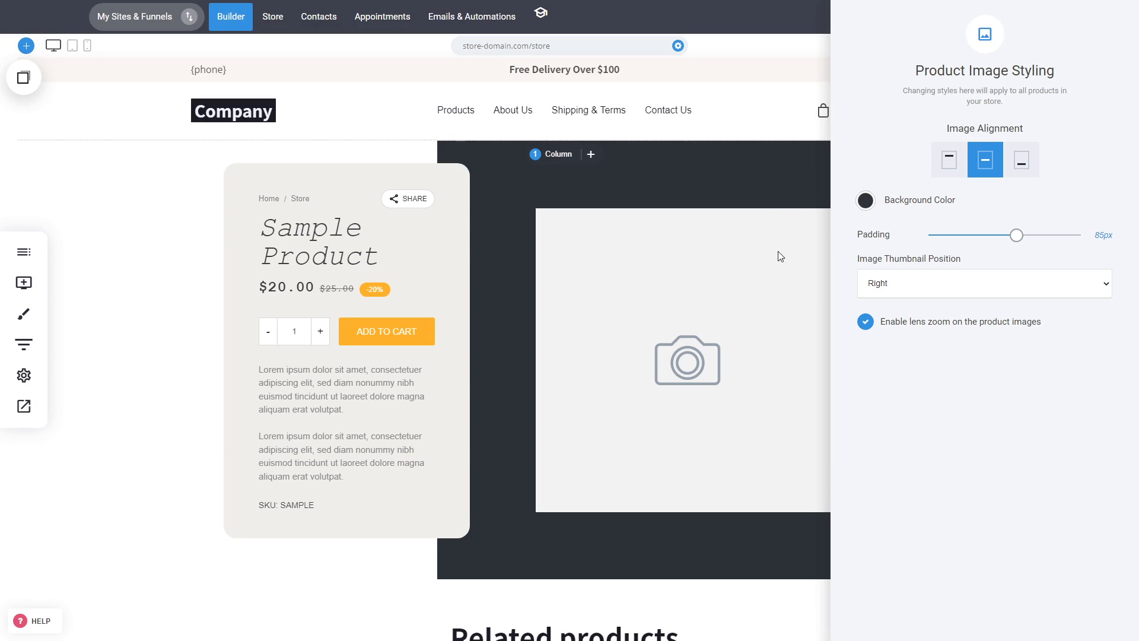
# Close the product settings panels and save the page
pyautogui.click(692, 330)
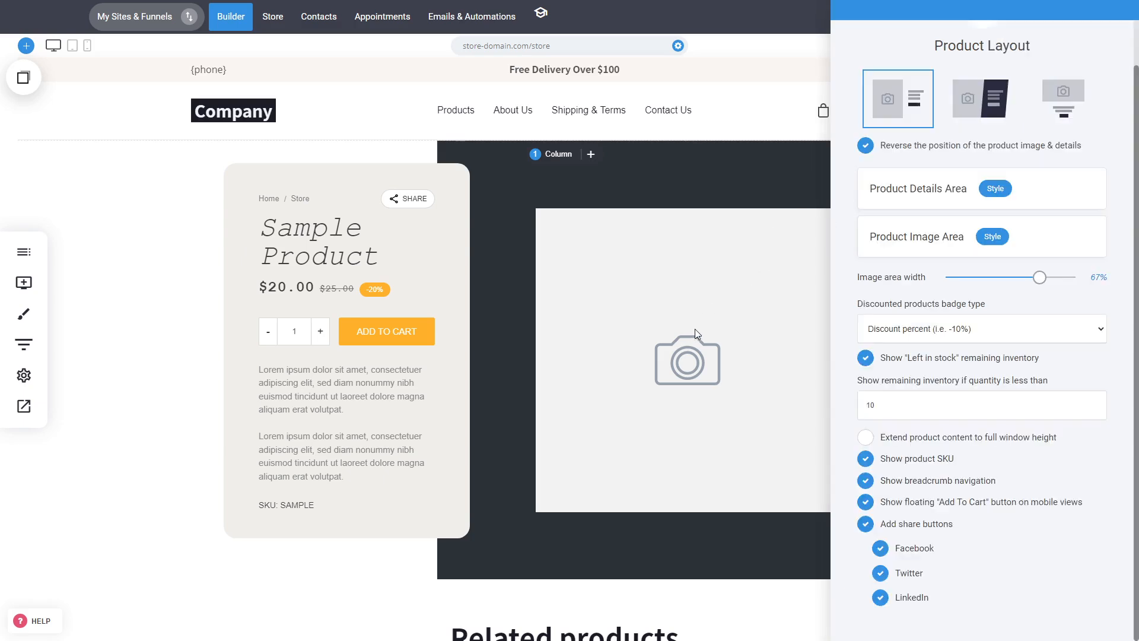
pyautogui.click(723, 268)
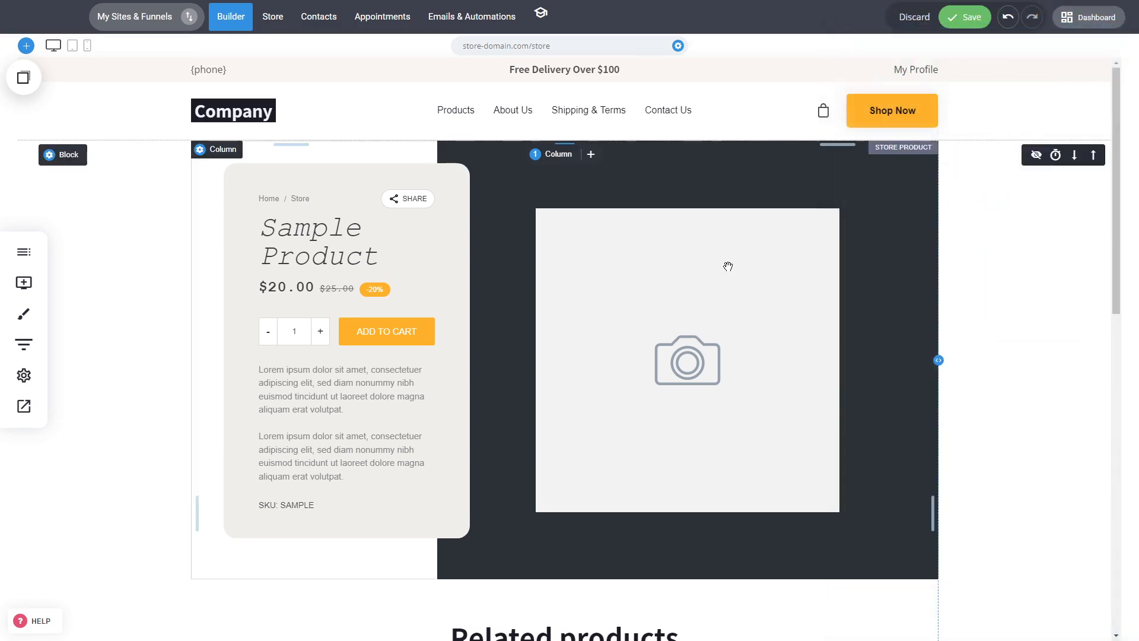
pyautogui.hotkey('ctrl', 's')
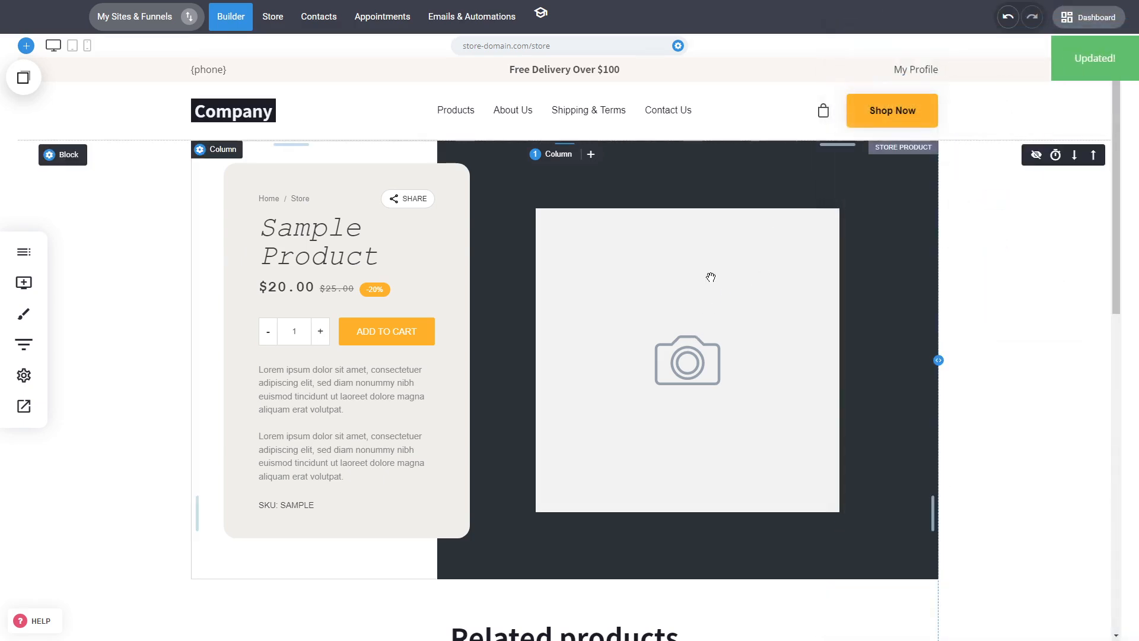
# Preview the website, open Product Two's page and browse its image thumbnails before closing the preview
pyautogui.click(29, 413)
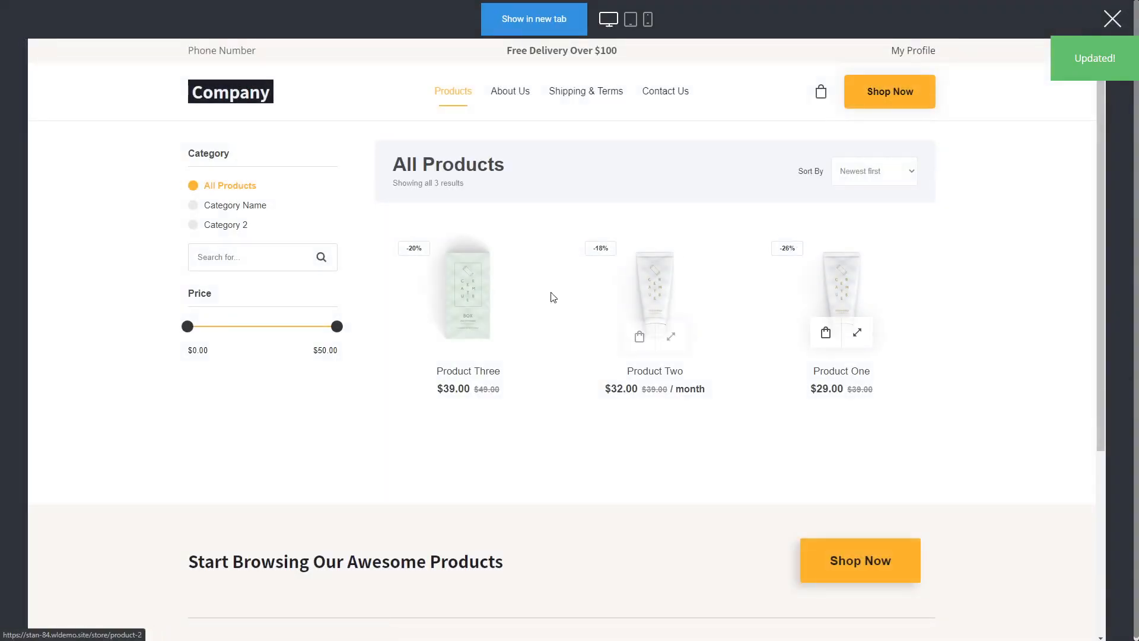
pyautogui.click(656, 294)
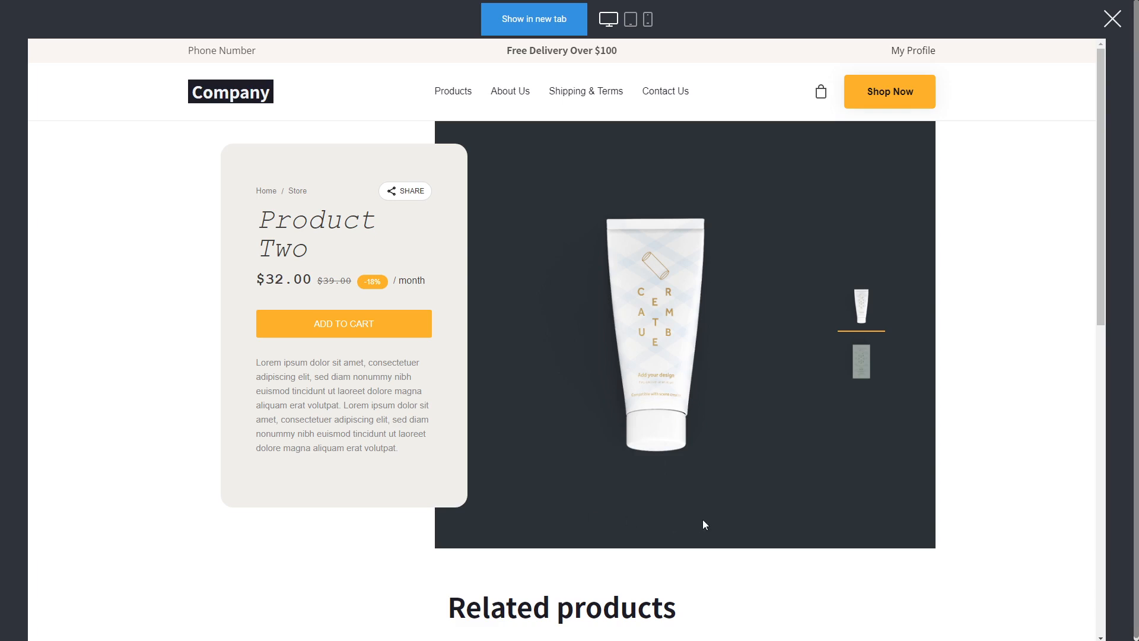
pyautogui.click(867, 365)
pyautogui.click(863, 308)
pyautogui.click(1112, 26)
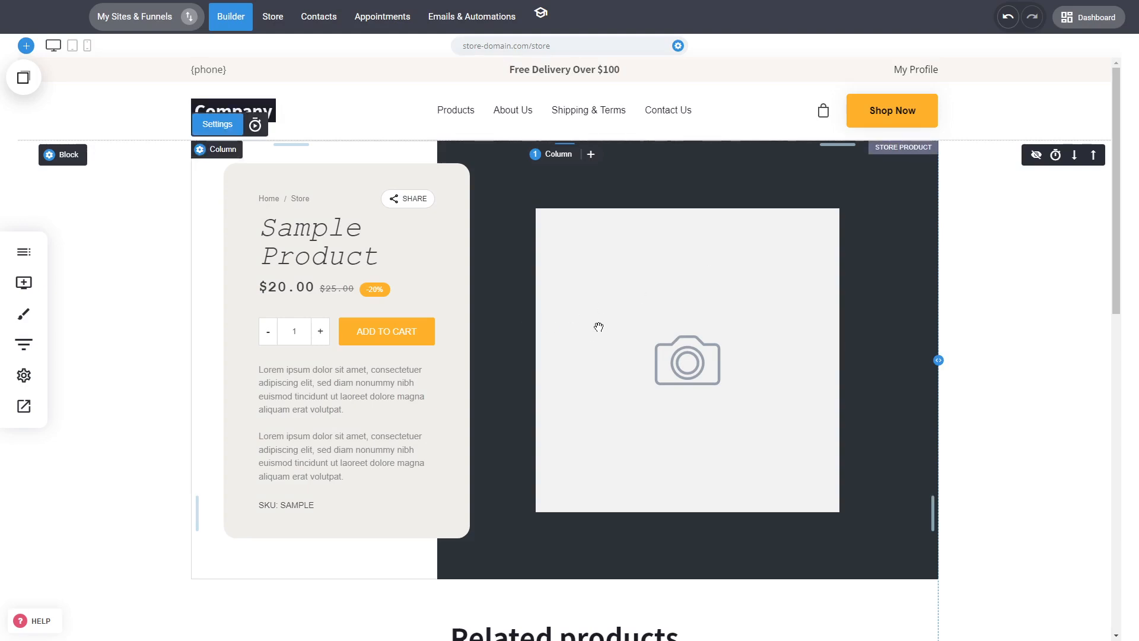
# Try a light blue background colour for the store product block, then reset it to transparent
pyautogui.click(57, 155)
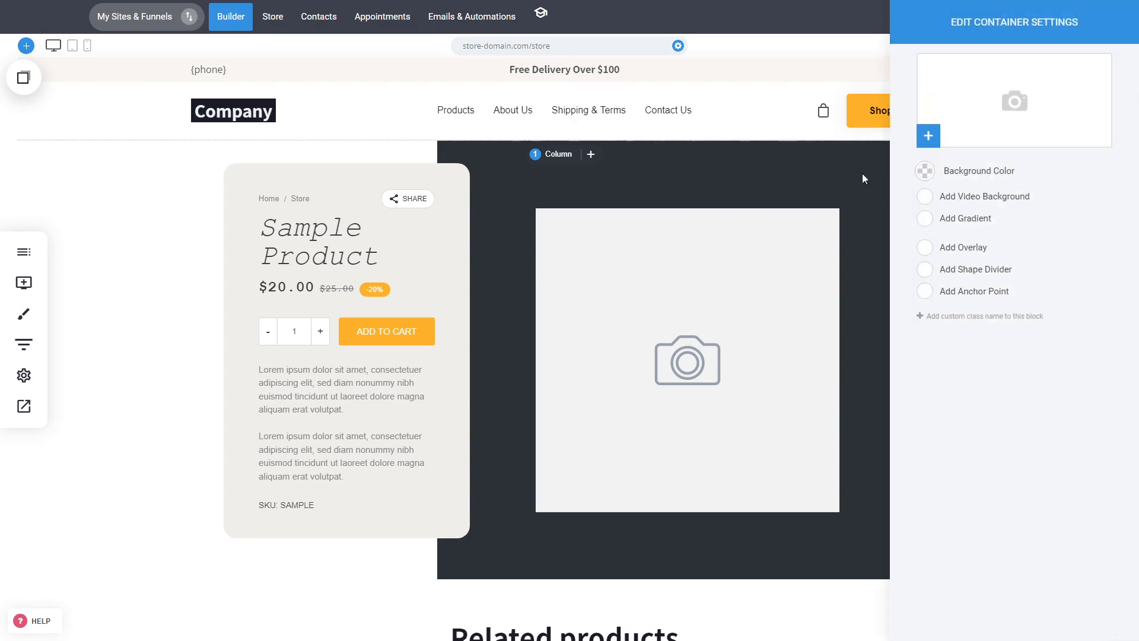
pyautogui.click(238, 213)
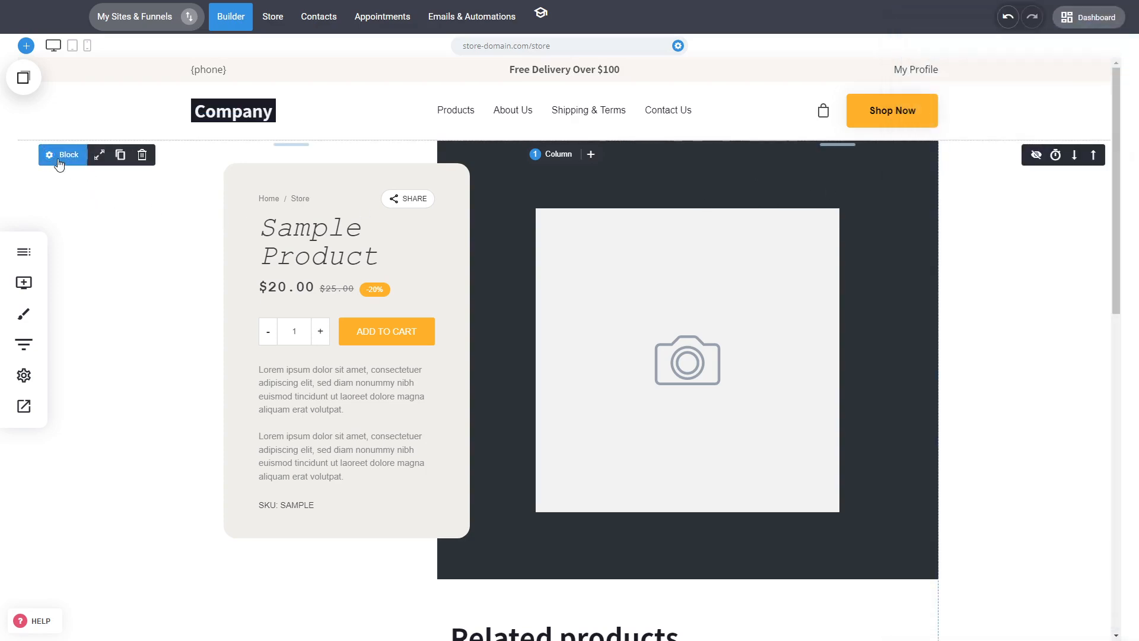
pyautogui.click(70, 155)
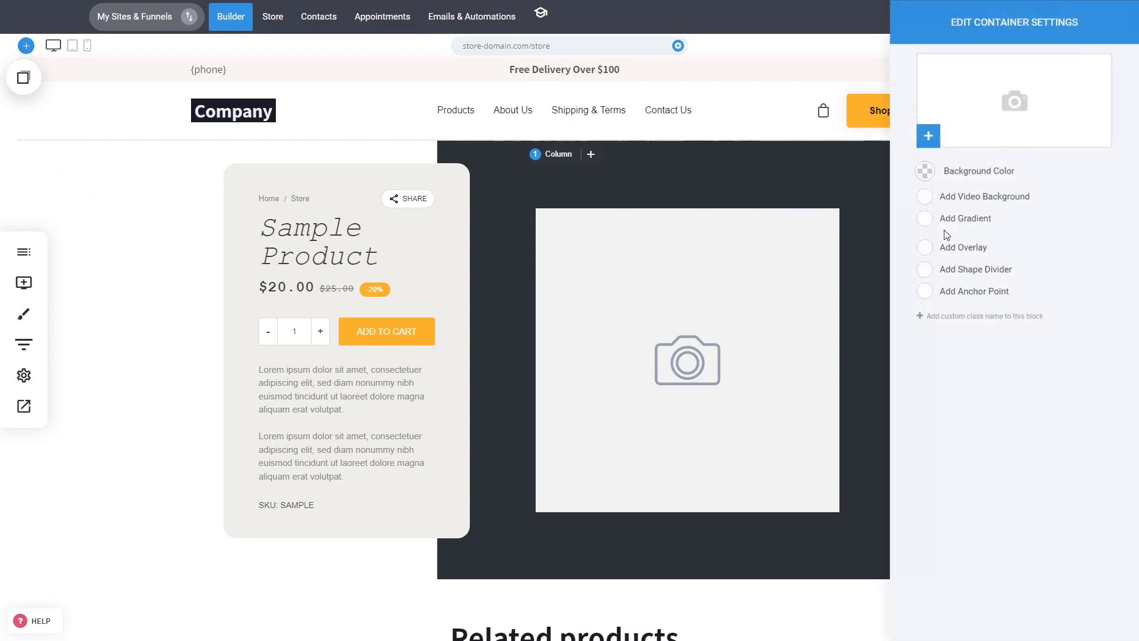
pyautogui.click(924, 171)
pyautogui.click(976, 215)
pyautogui.moveTo(976, 215); pyautogui.dragTo(935, 197)
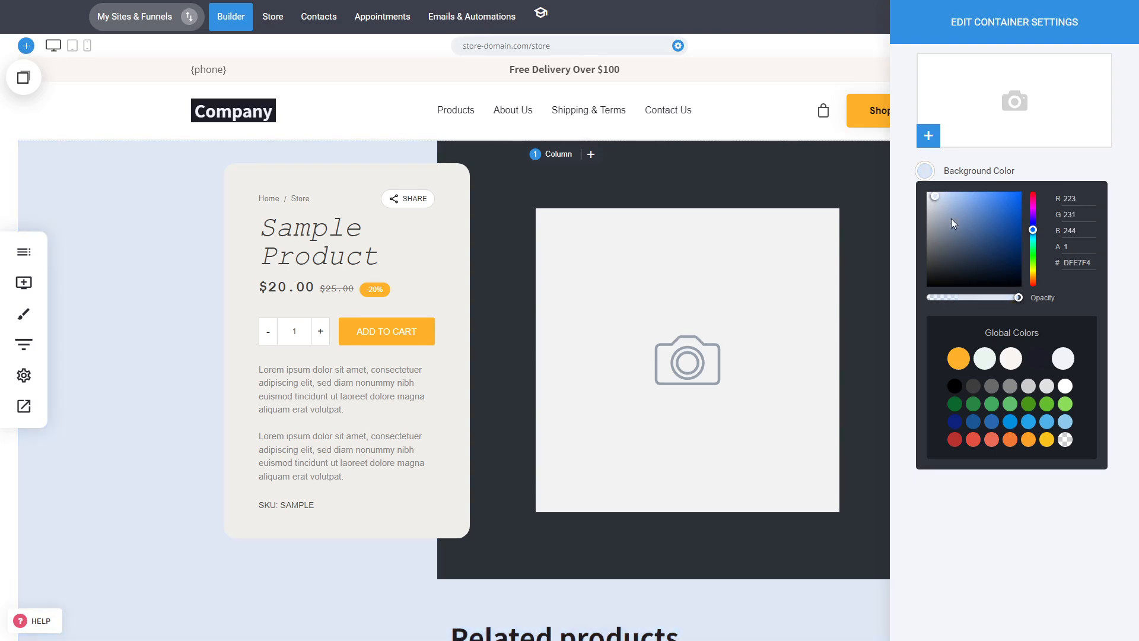
pyautogui.click(1065, 440)
pyautogui.click(213, 293)
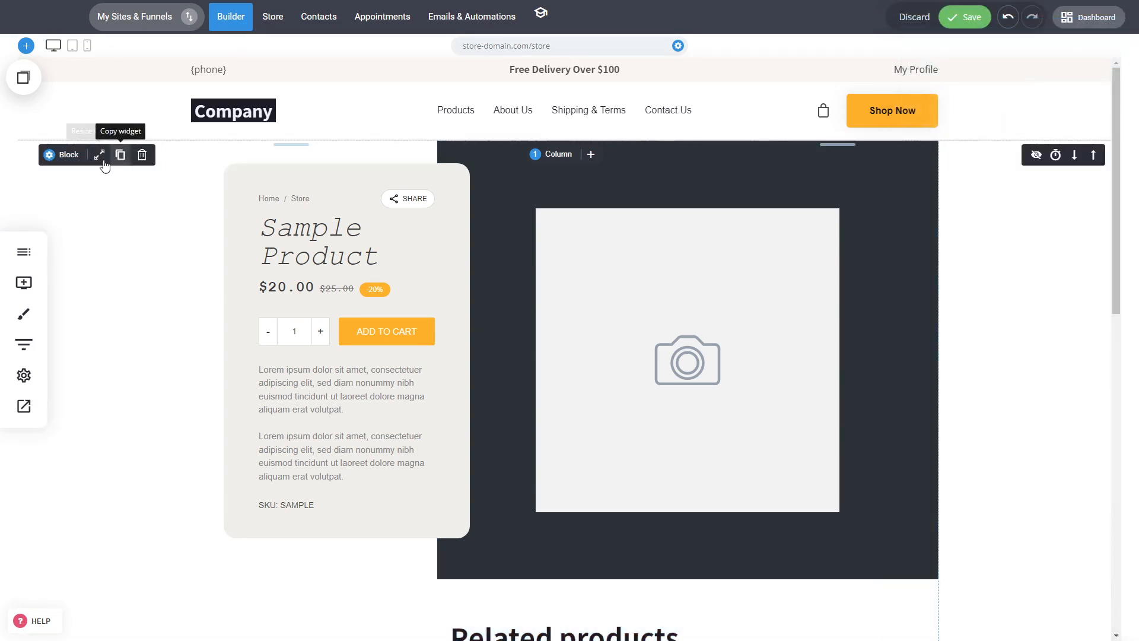
# Resize the store product block container to full width
pyautogui.click(102, 160)
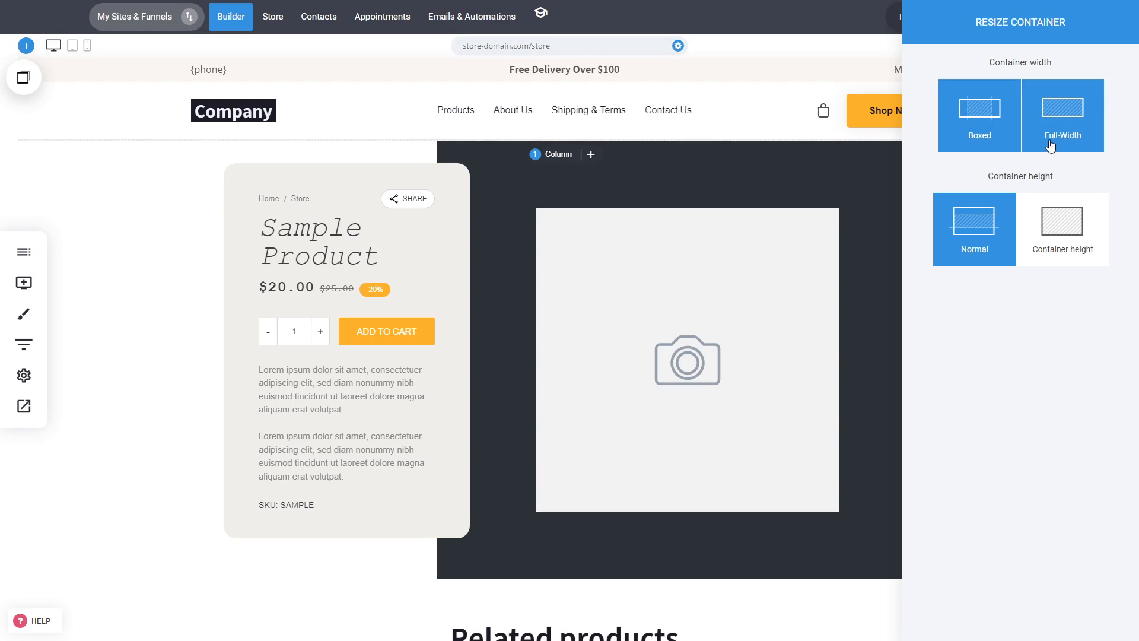
pyautogui.click(1051, 146)
pyautogui.click(460, 349)
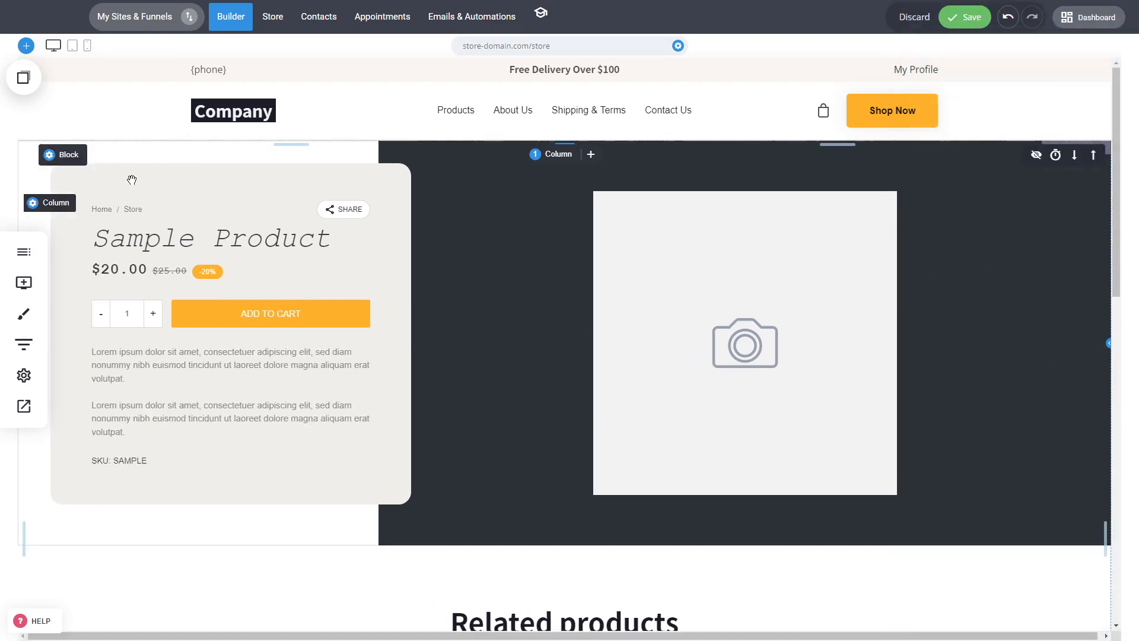
# Set the store product block's container width back to Boxed
pyautogui.click(102, 155)
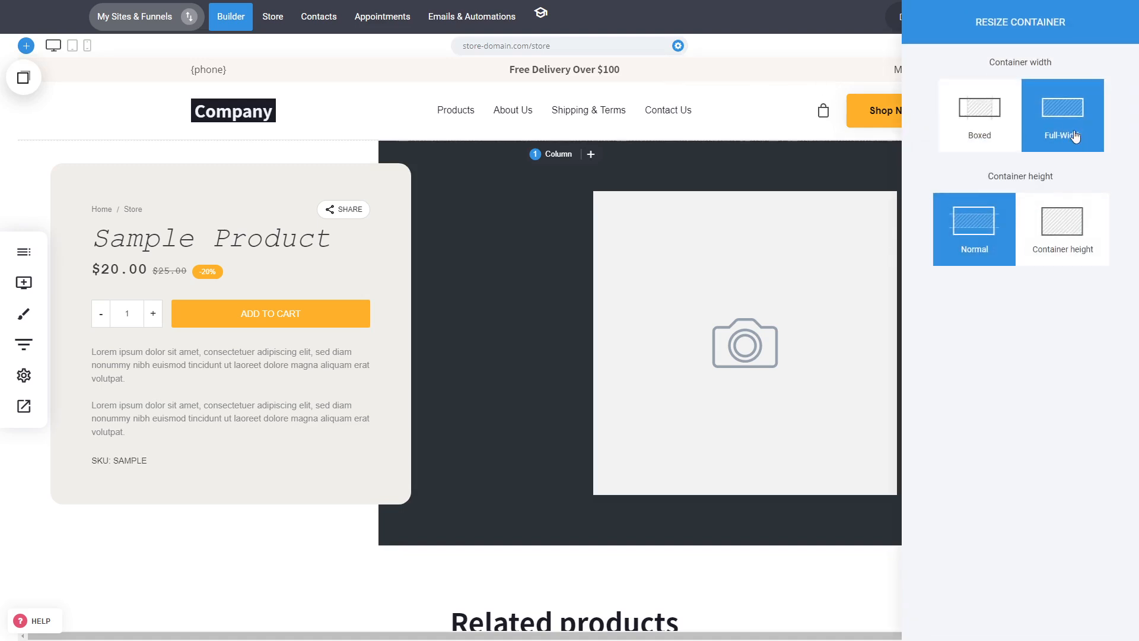
pyautogui.click(996, 113)
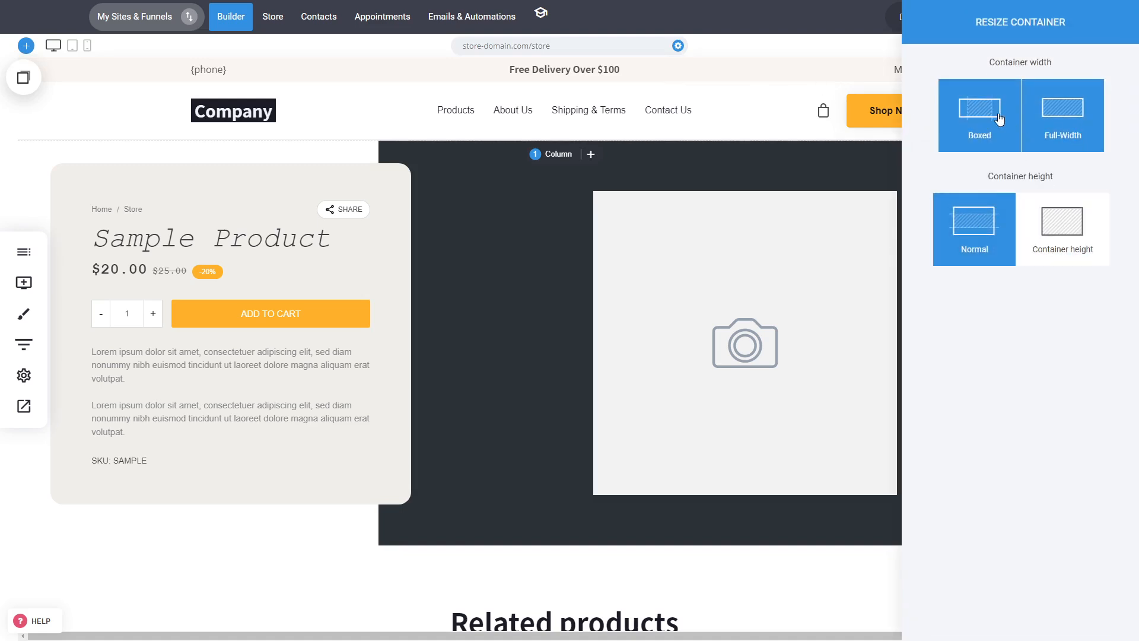
pyautogui.click(657, 344)
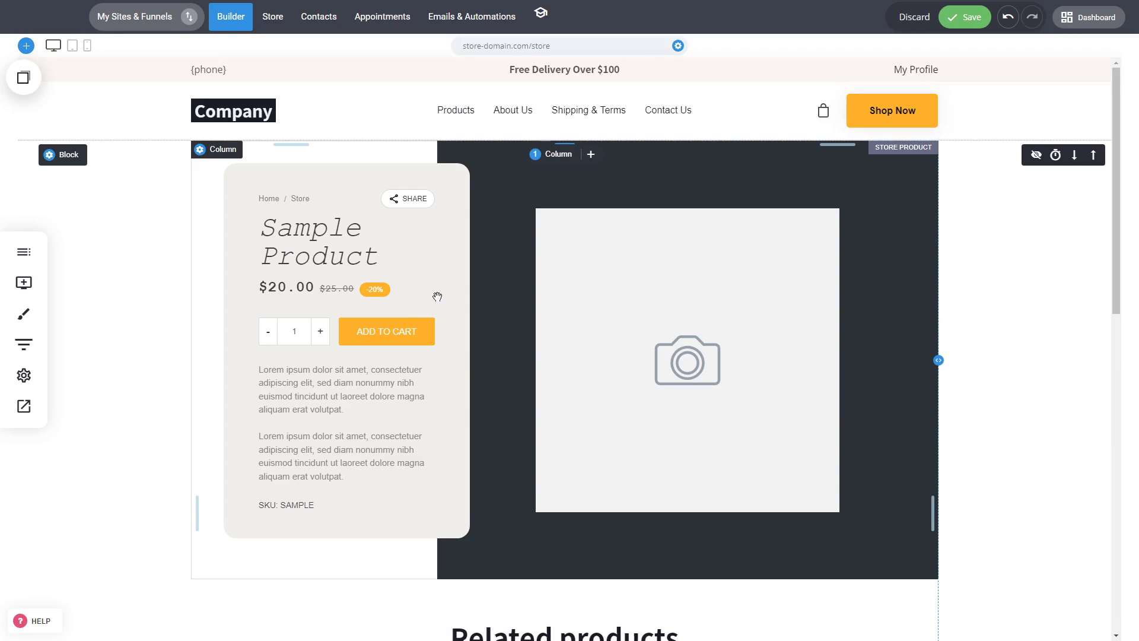
# Delete the Related products heading and the related products grid below the store product block
pyautogui.scroll(-5, 415, 302)
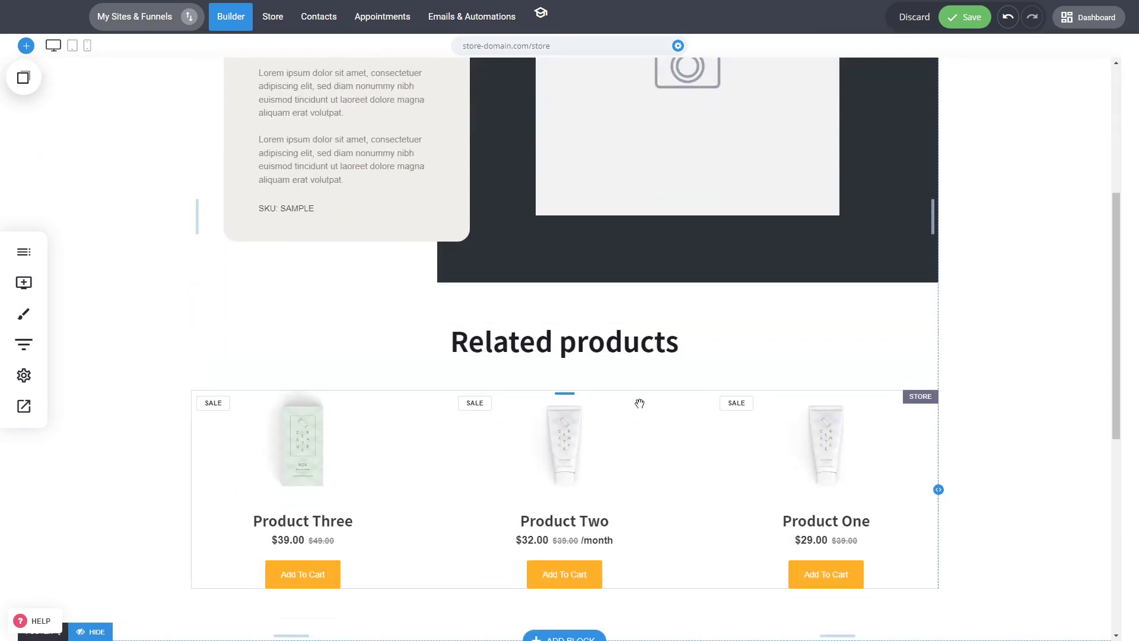
pyautogui.click(496, 338)
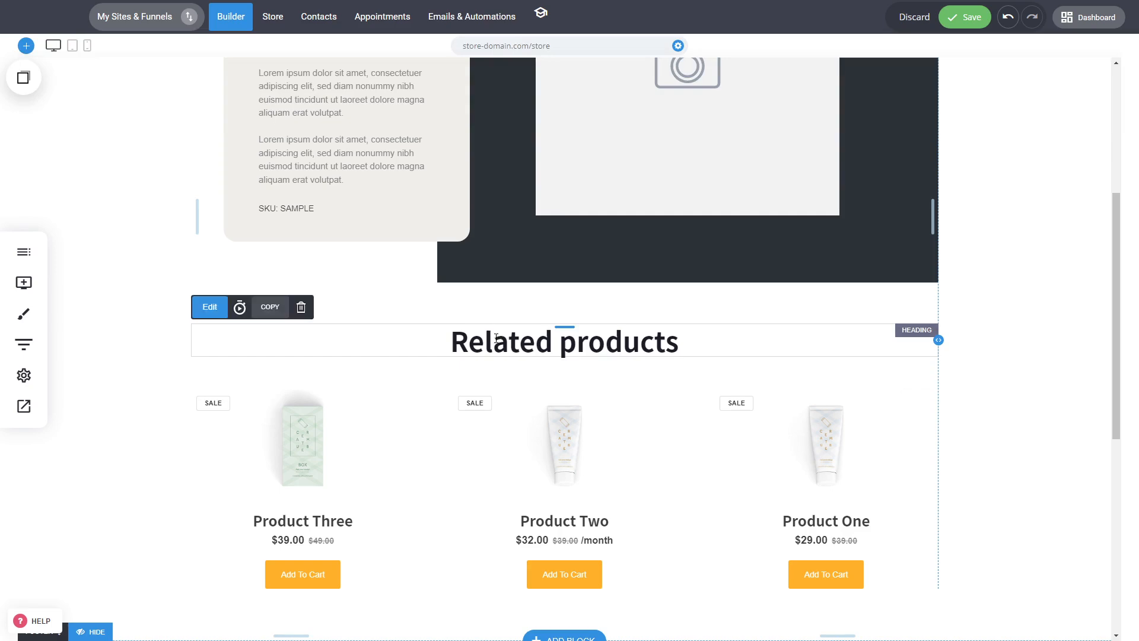
pyautogui.doubleClick(496, 338)
pyautogui.click(1073, 371)
pyautogui.click(658, 346)
pyautogui.click(302, 306)
pyautogui.click(609, 290)
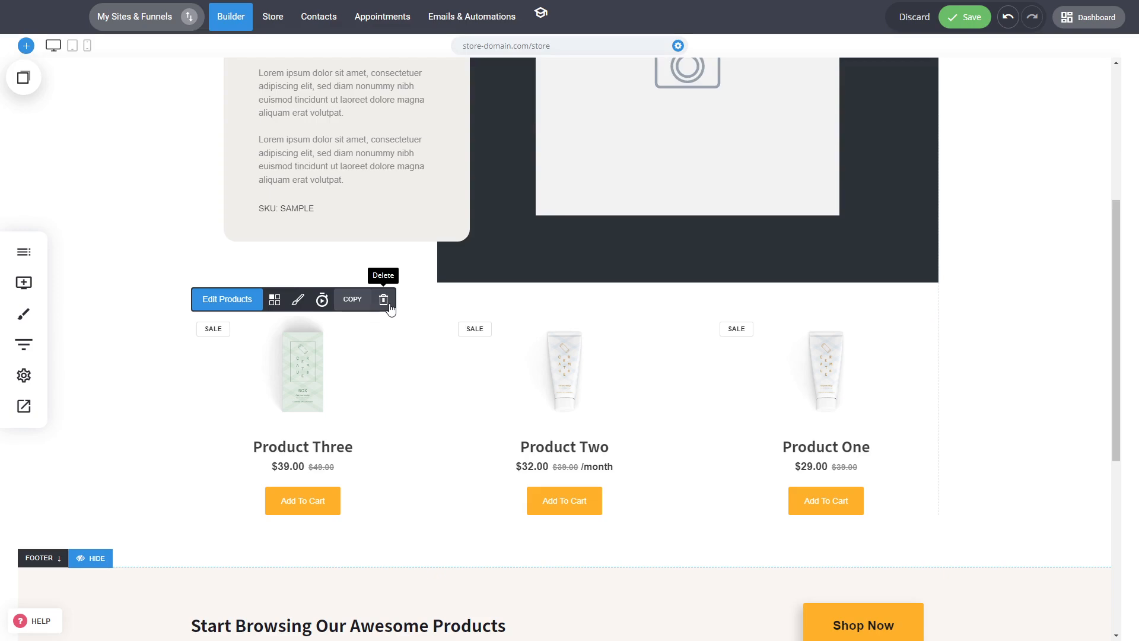
pyautogui.click(388, 302)
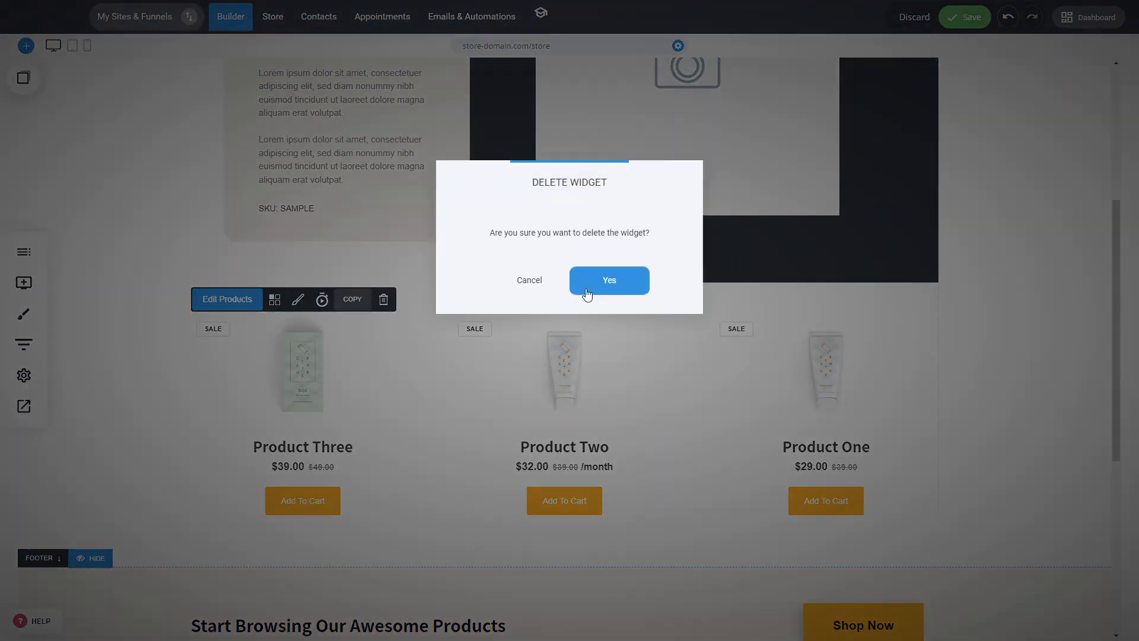
pyautogui.click(591, 290)
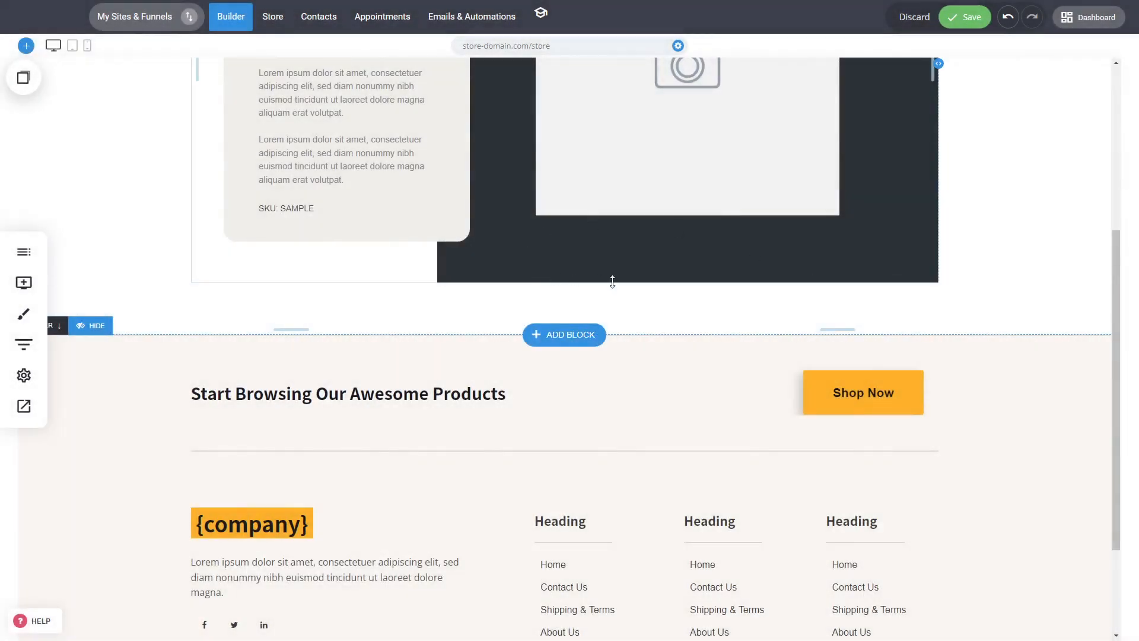
# Enlarge the spacing beneath the store product block, above the footer, to about 133 px
pyautogui.moveTo(643, 297); pyautogui.dragTo(650, 326)
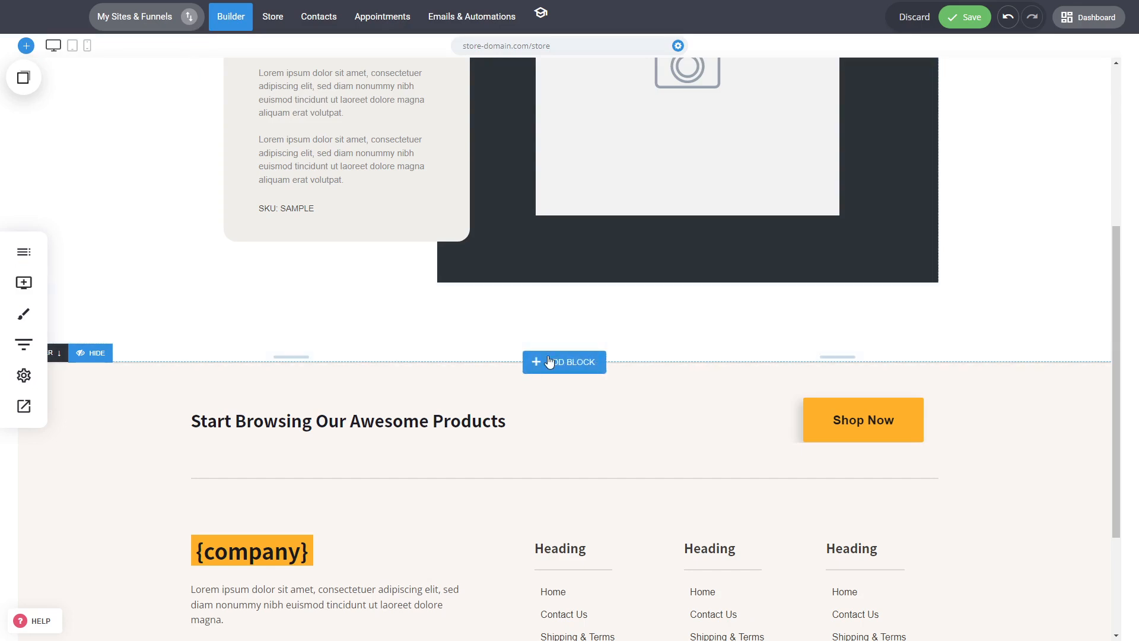
pyautogui.scroll(5, 847, 333)
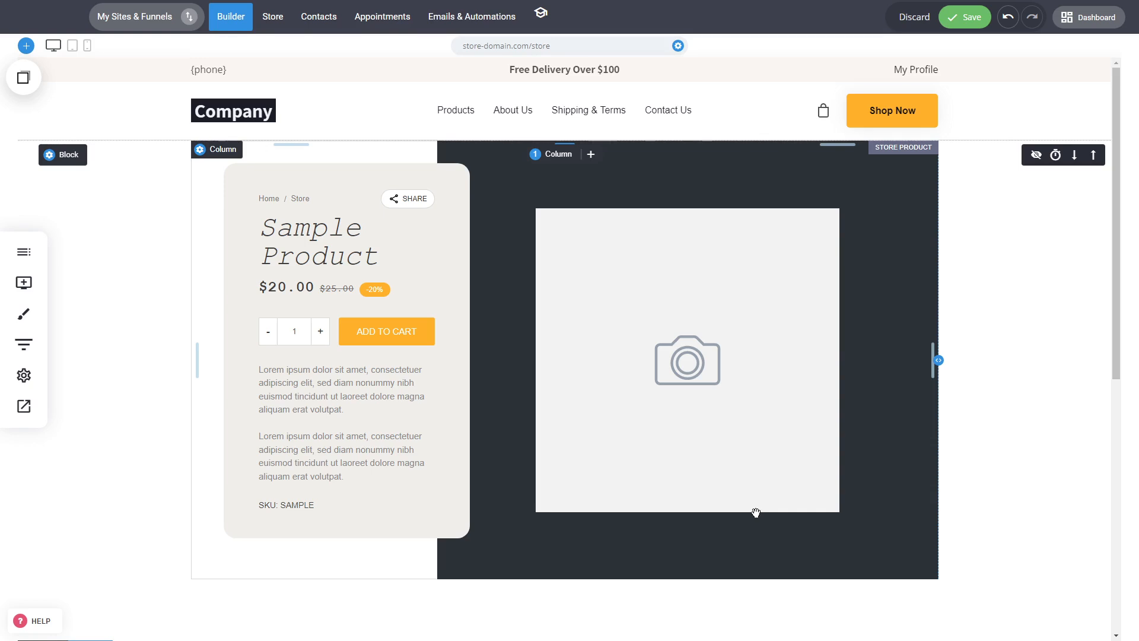
pyautogui.scroll(-4, 991, 397)
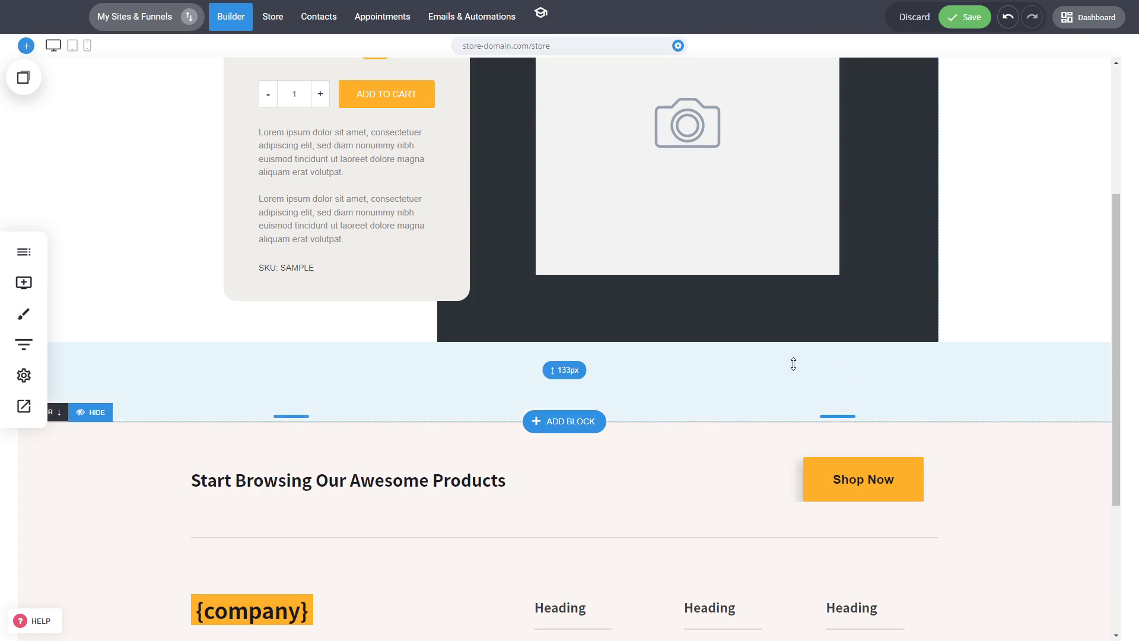
pyautogui.scroll(1, 707, 276)
pyautogui.scroll(3, 707, 277)
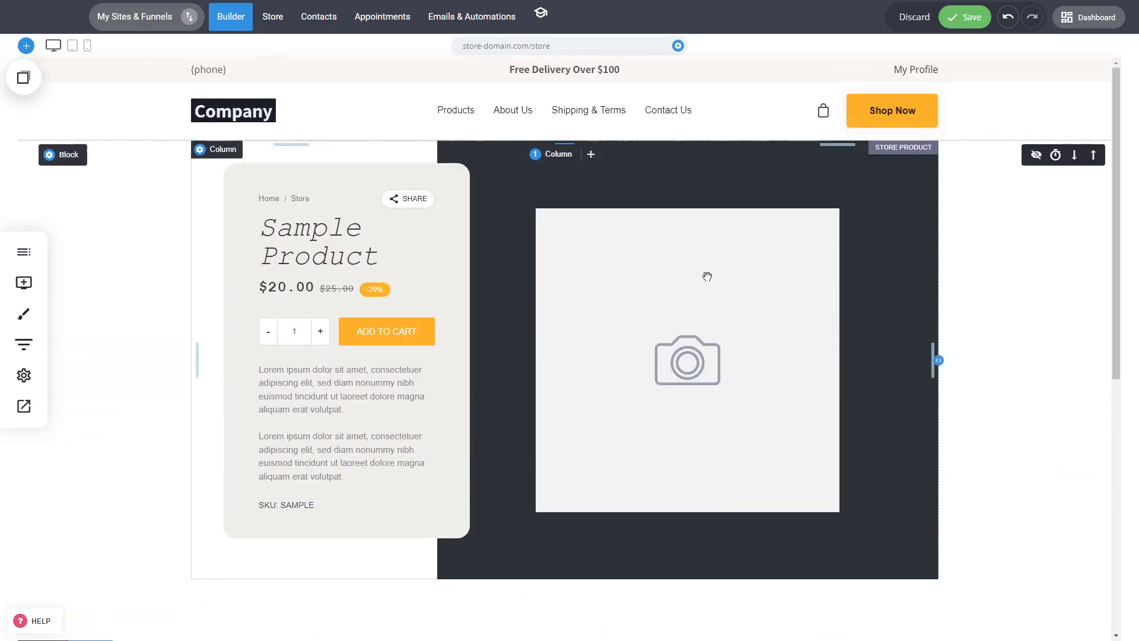